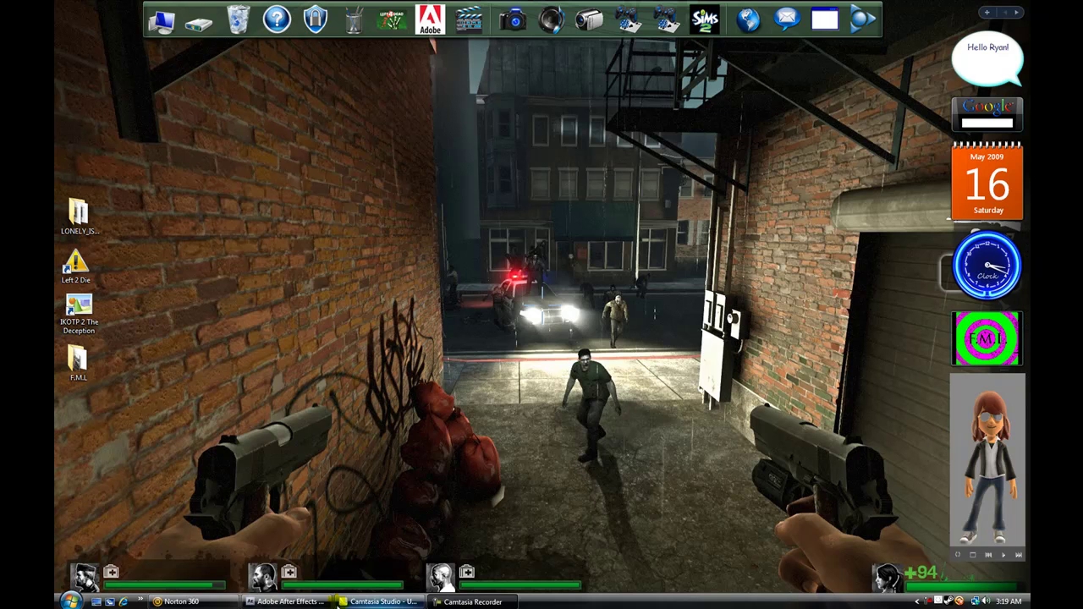
Import MVI_0061.avi from the Left 2 Die folder and drag it into a new MVI_0061 composition
click(286, 602)
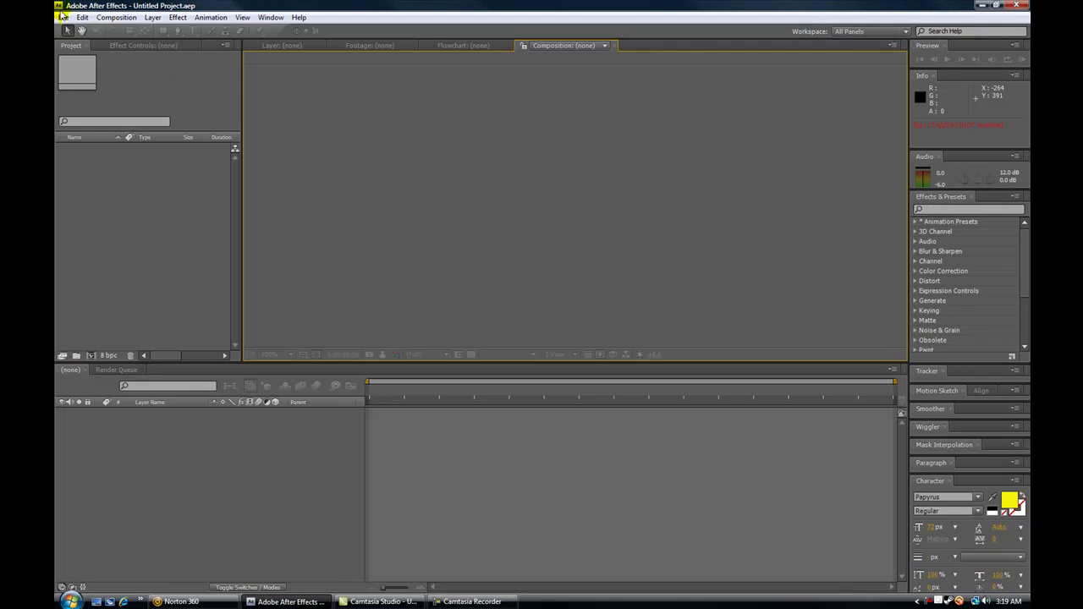
click(64, 18)
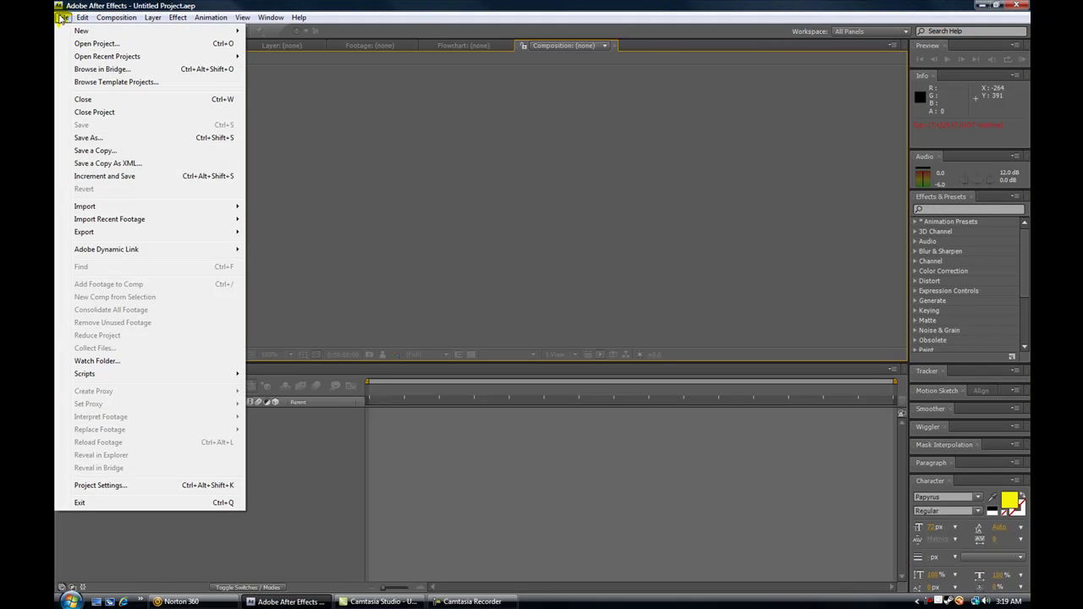
mouse_move(107, 206)
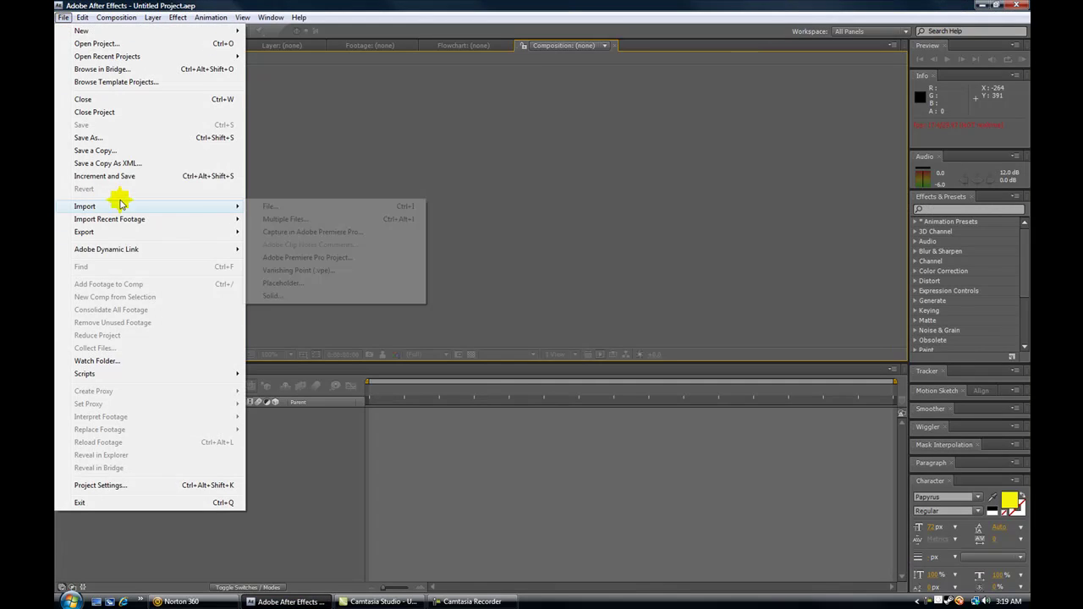
click(295, 207)
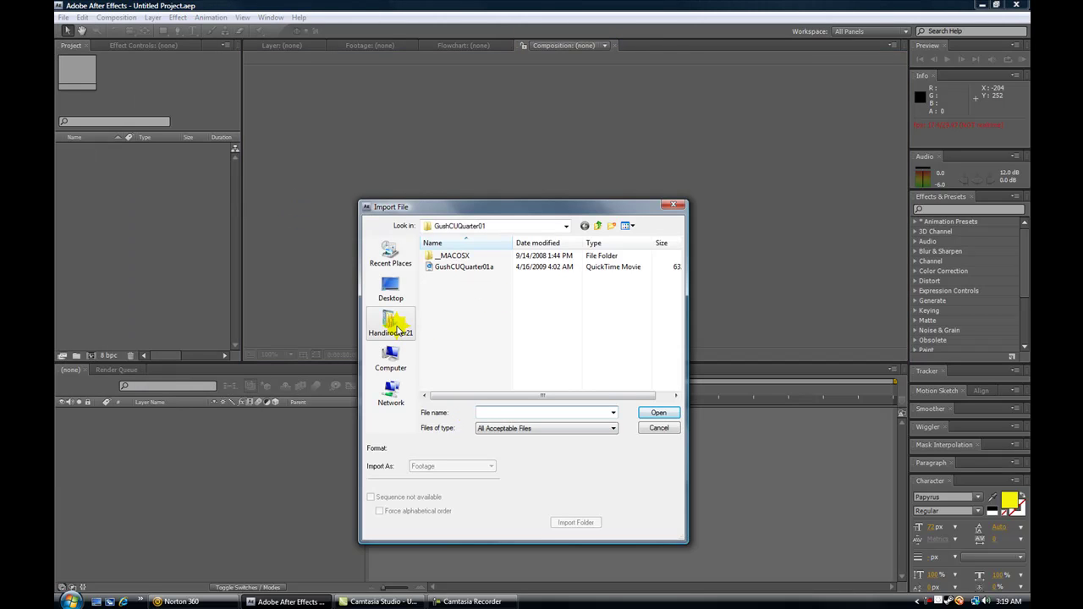
click(390, 289)
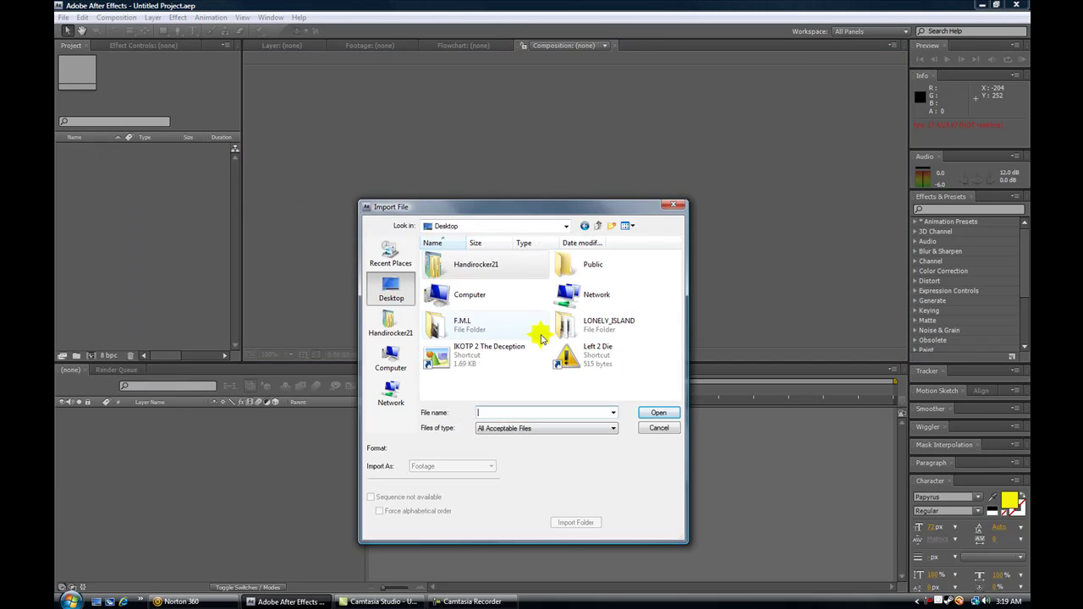
double_click(578, 360)
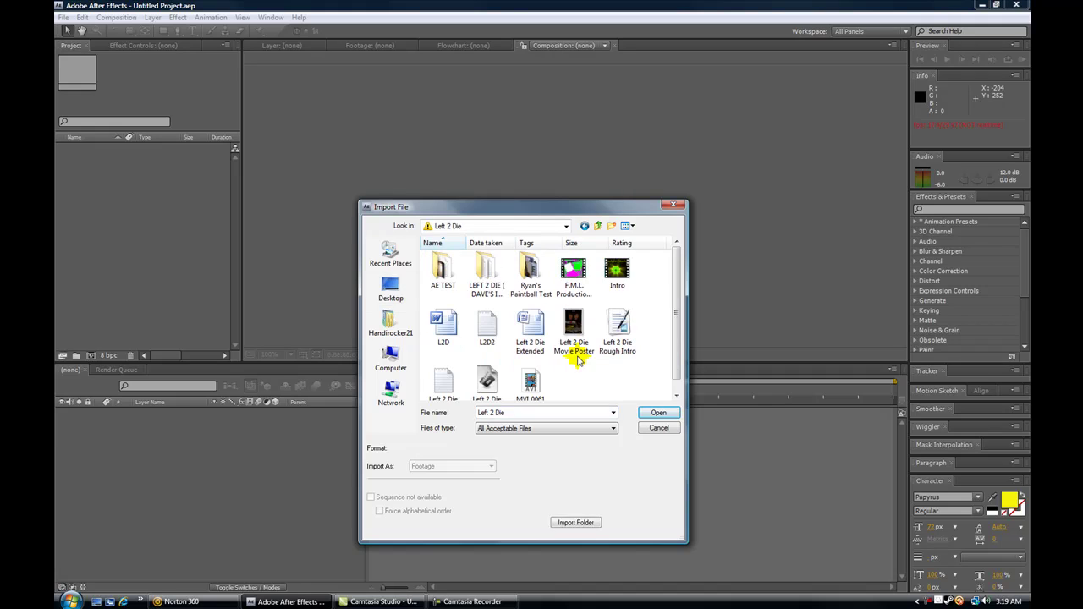
double_click(531, 381)
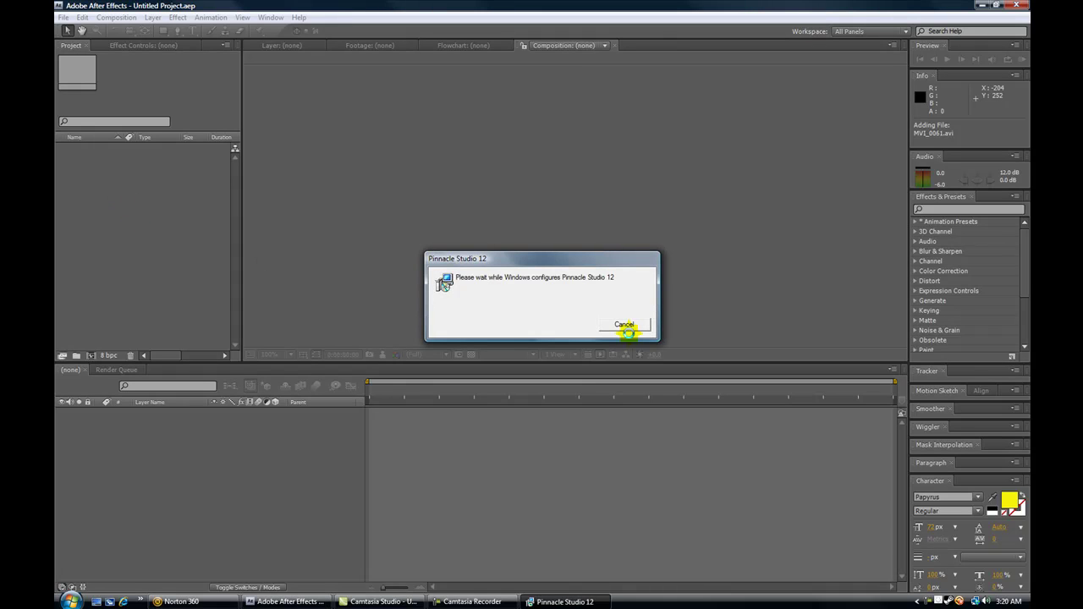
click(625, 327)
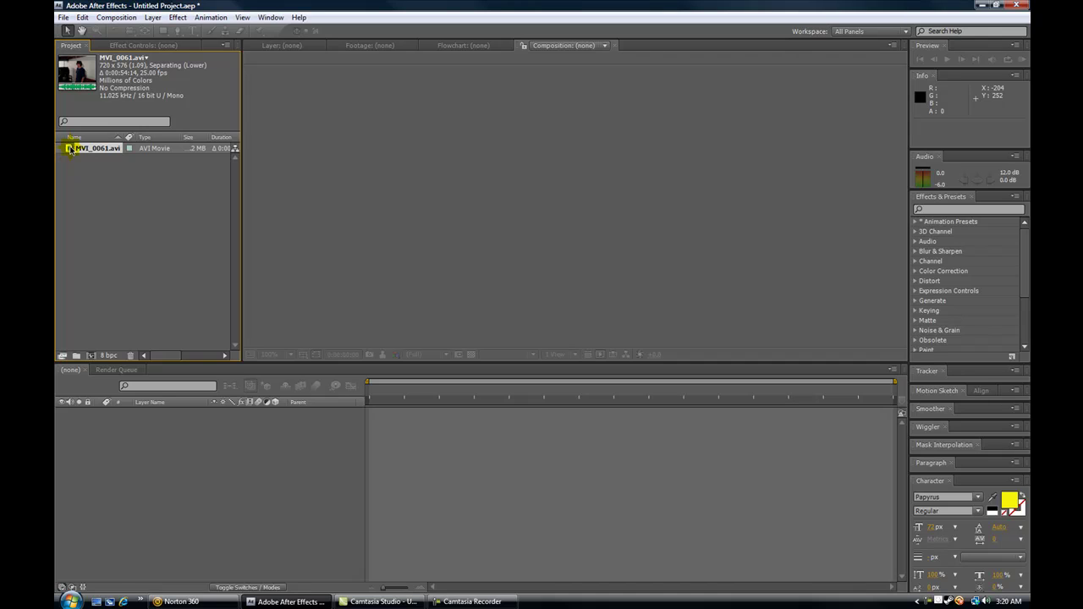
drag(70, 151, 561, 181)
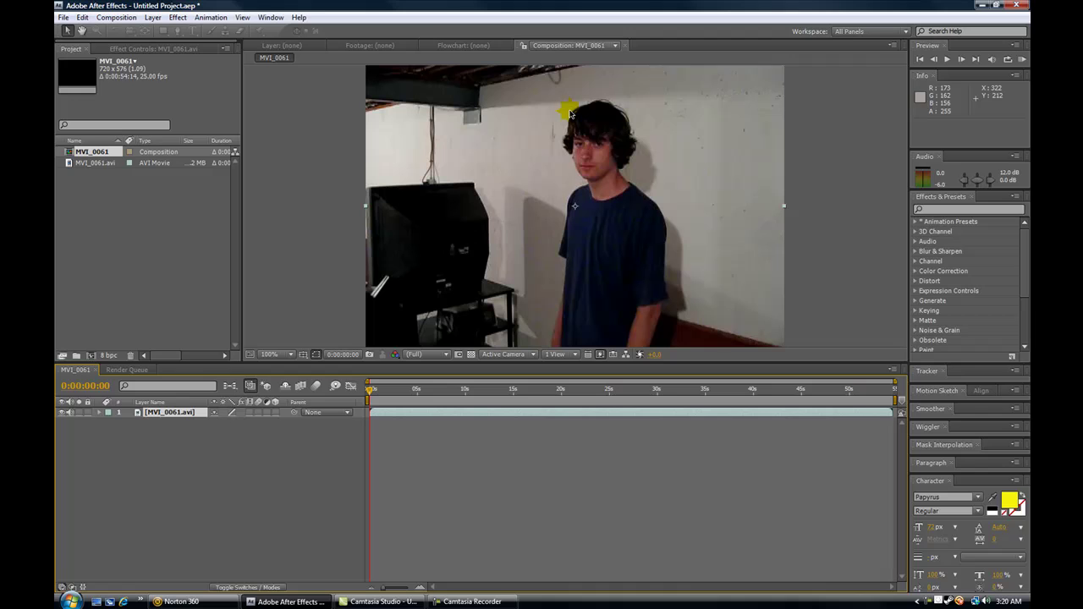
click(852, 194)
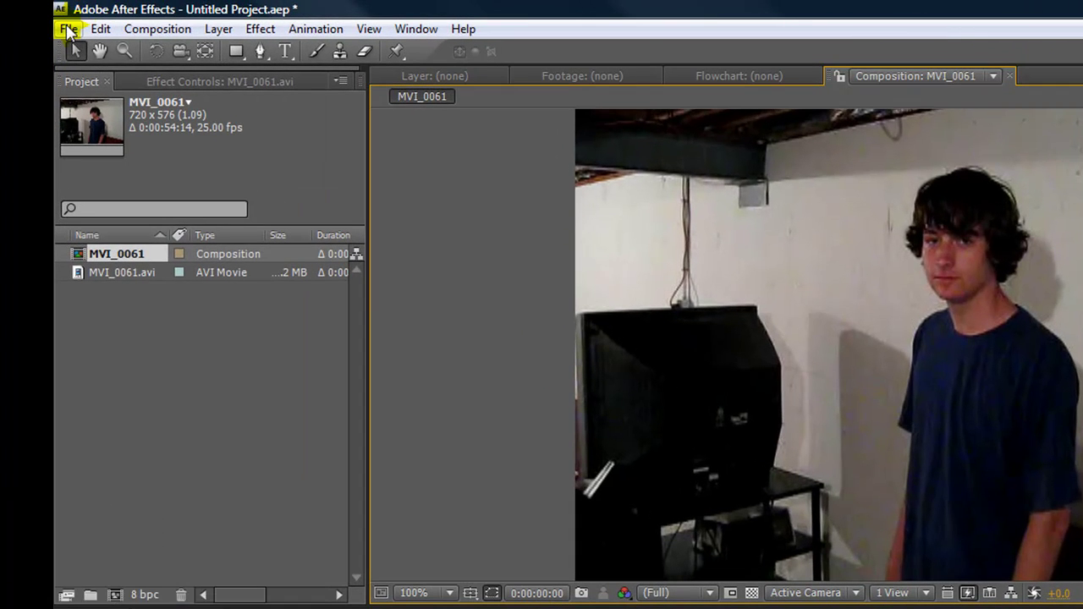
Import Muzzleflashes_UnitK4.mov from Downloads > Effects > muzzleflashes_UnitK4
click(68, 30)
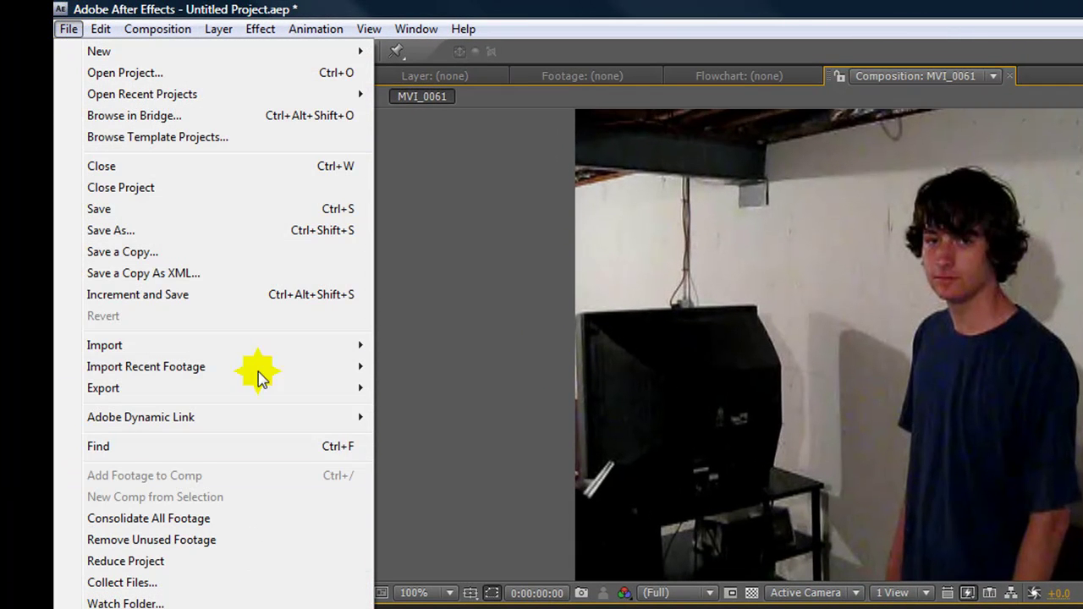
mouse_move(249, 354)
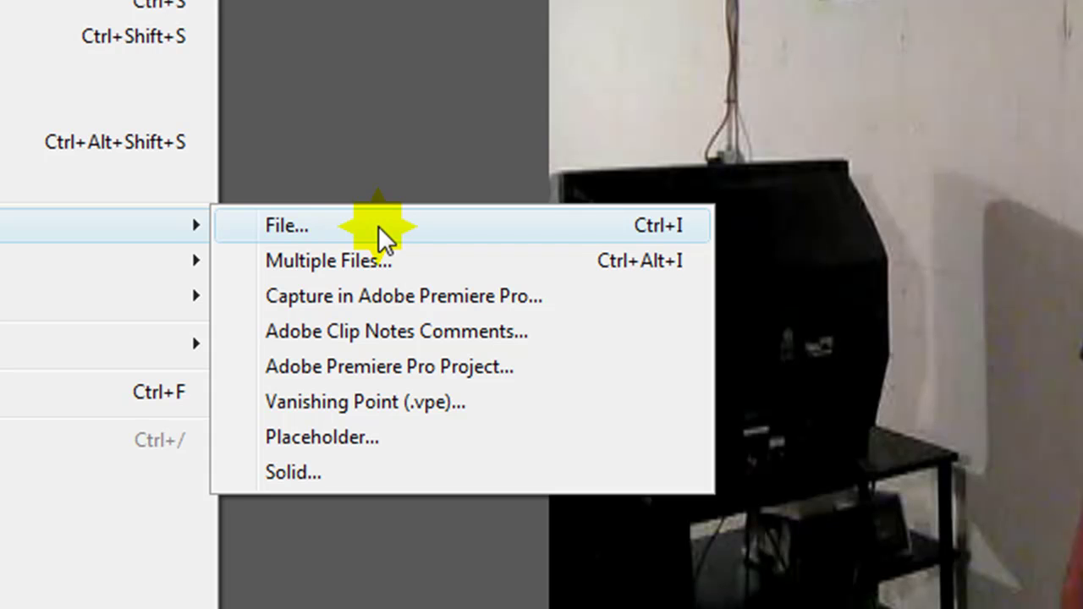
click(330, 237)
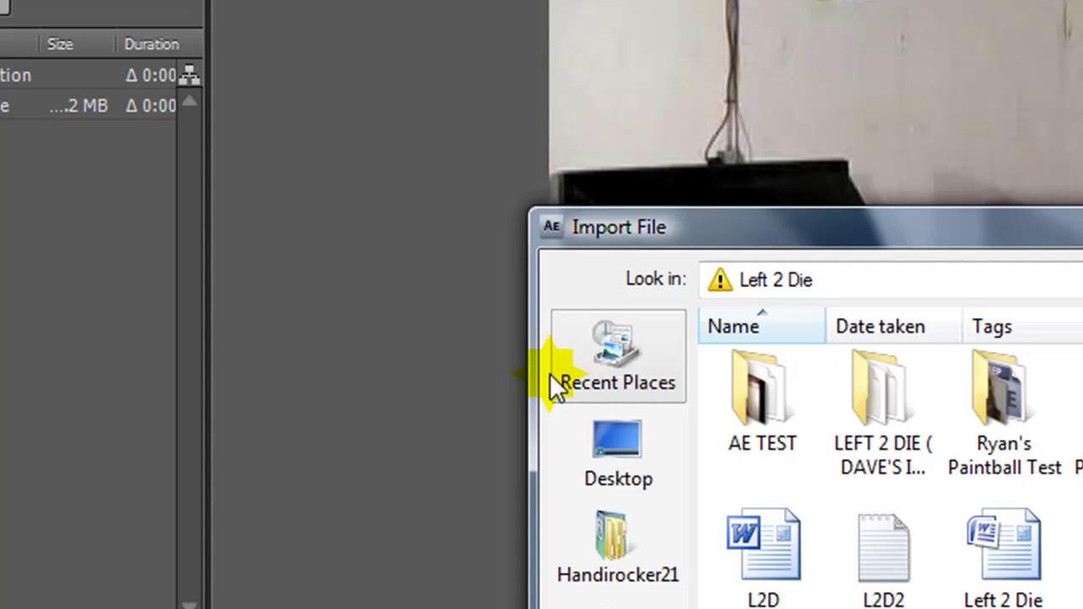
click(637, 582)
scroll(886, 468, down, 3)
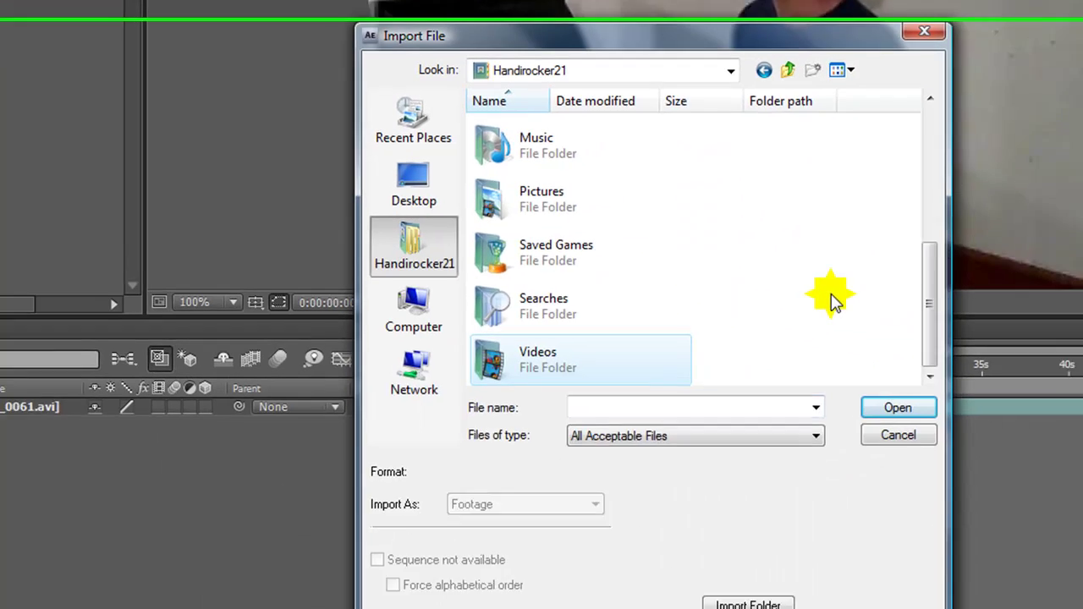
scroll(832, 302, up, 3)
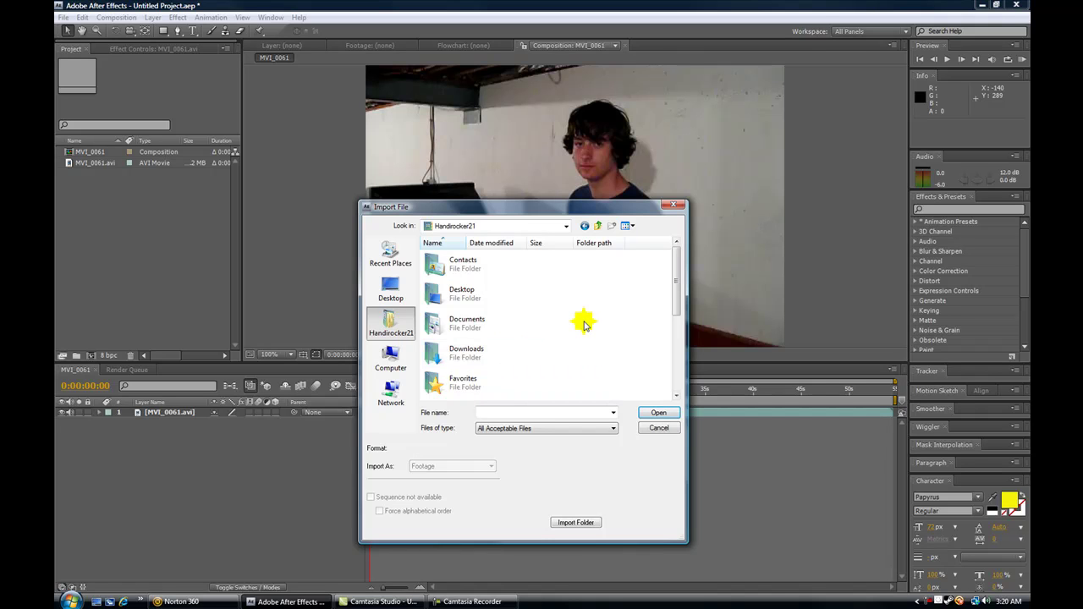
scroll(581, 319, down, 1)
scroll(581, 319, up, 1)
double_click(457, 350)
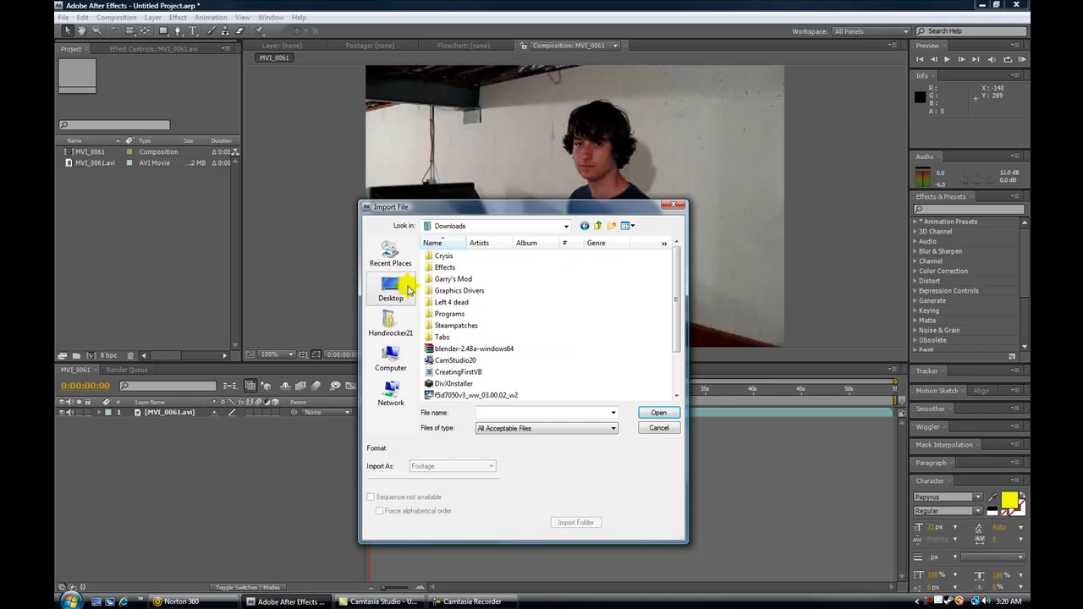
double_click(445, 268)
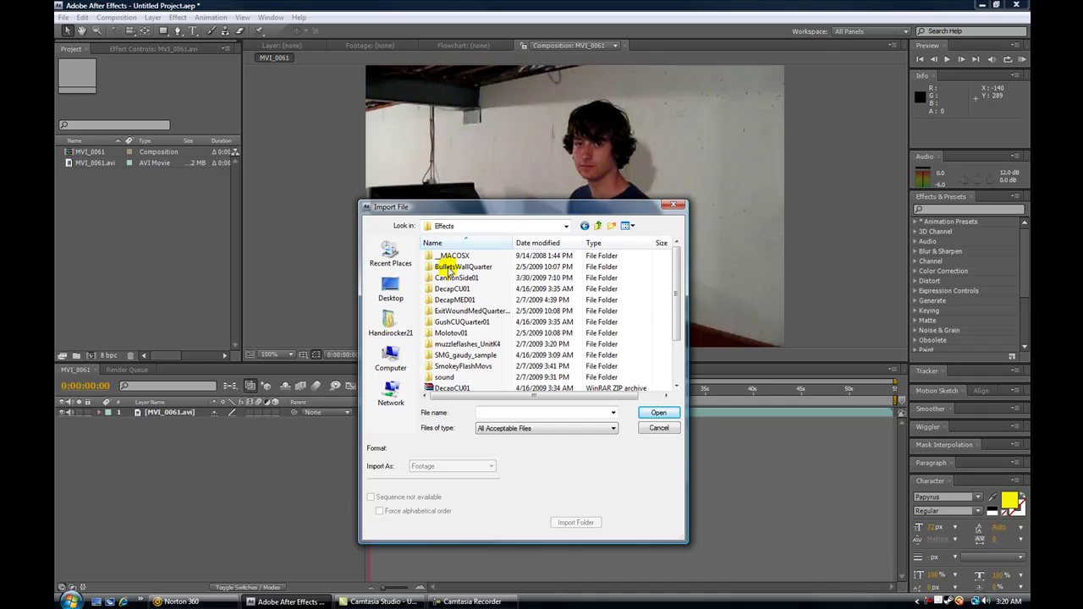
double_click(449, 345)
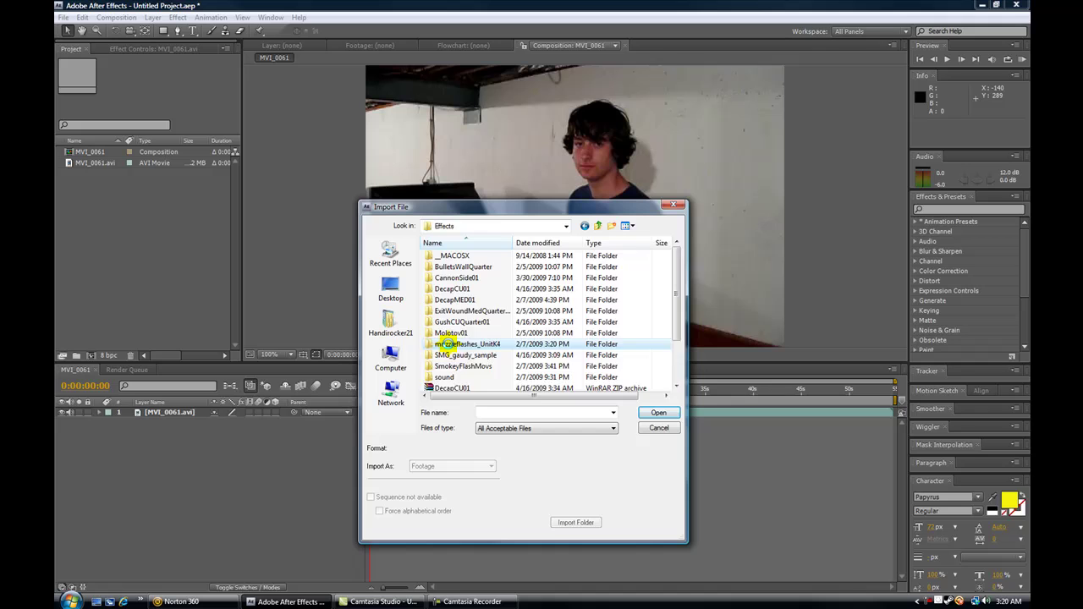
double_click(461, 268)
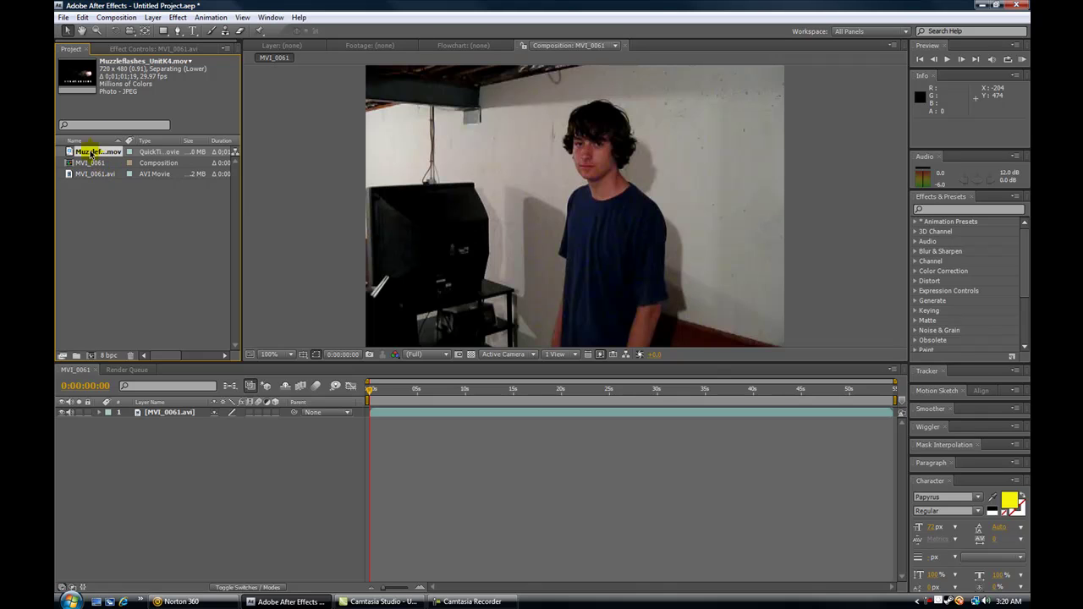
Add the muzzle-flash clip above MVI_0061.avi and trim it to 2 seconds starting at 0:00:05:02
drag(77, 152, 576, 206)
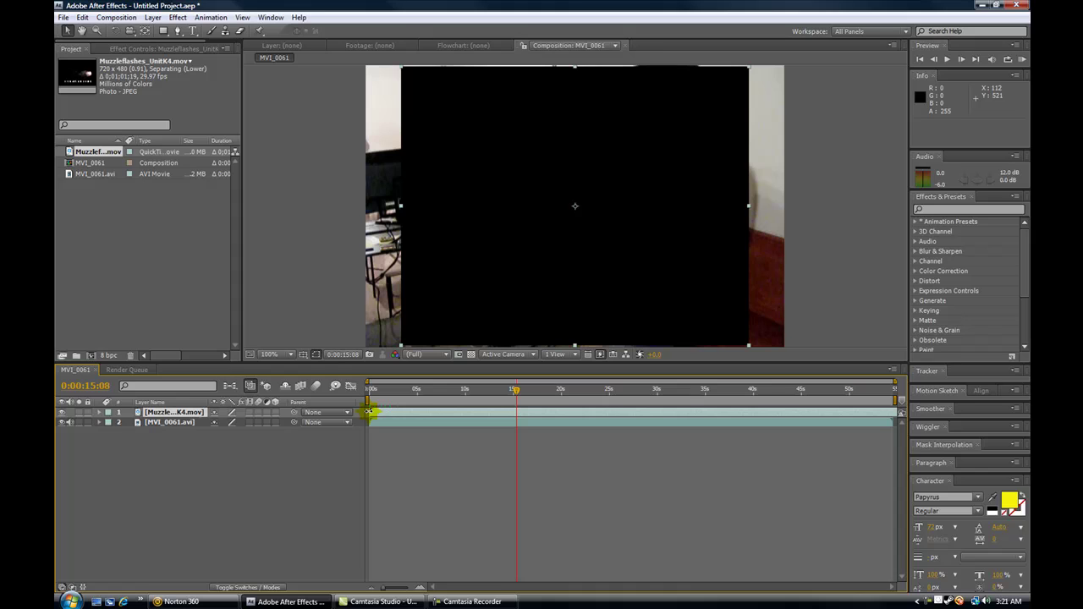
click(369, 411)
drag(389, 412, 516, 415)
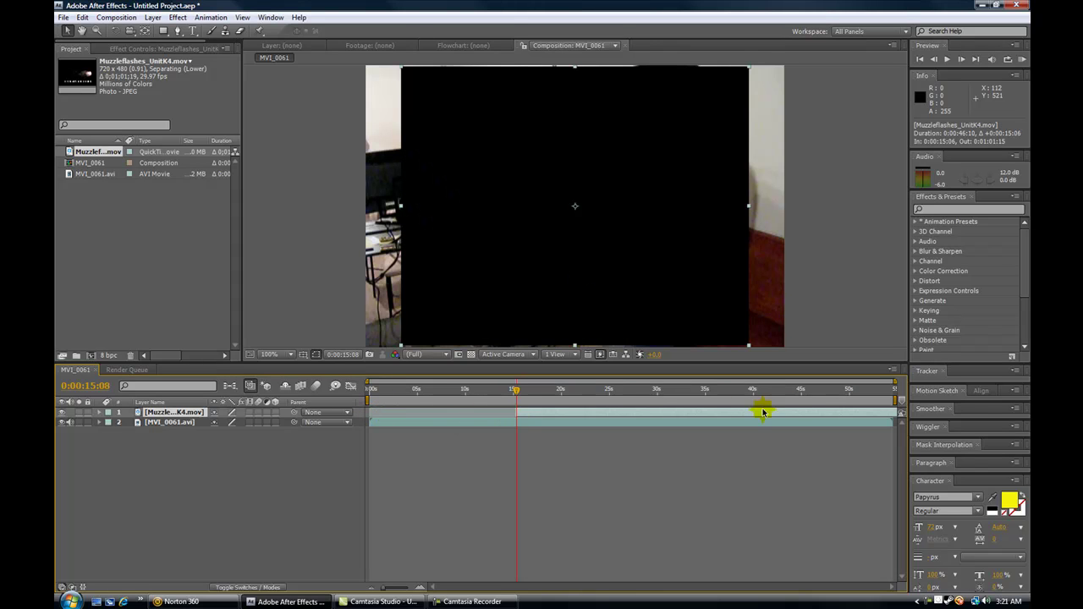
drag(762, 414, 683, 411)
drag(861, 412, 443, 414)
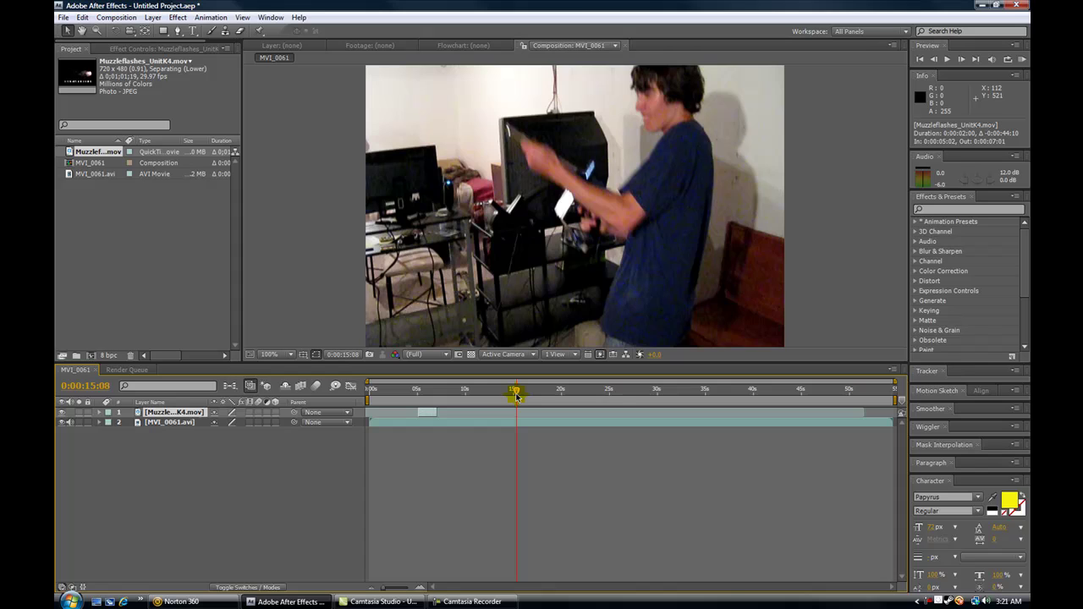
drag(516, 392, 430, 401)
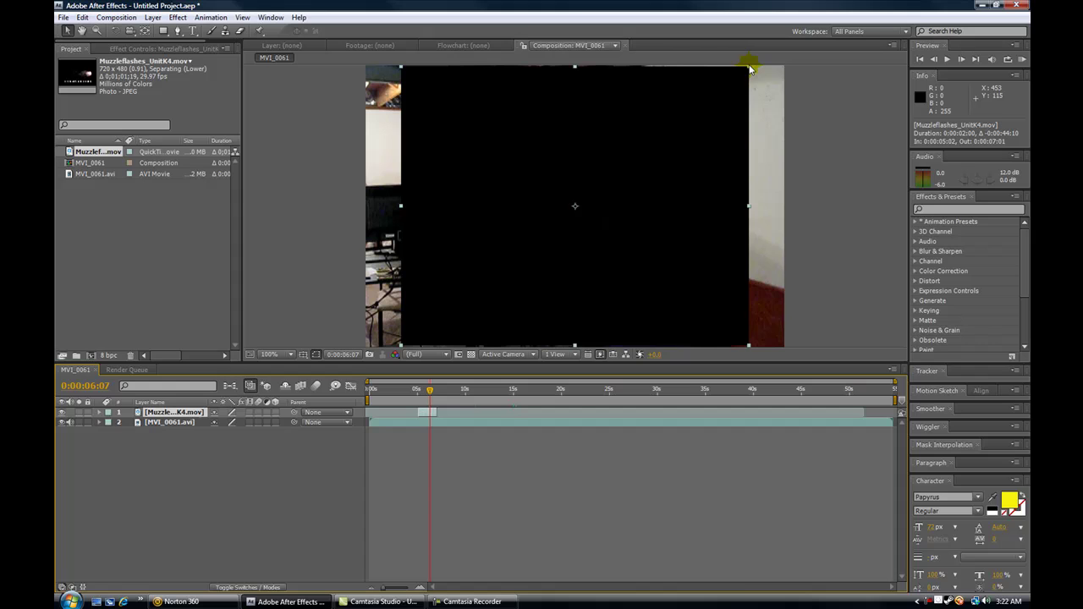
Shrink the muzzle-flash layer to about 25% size
drag(749, 70, 529, 255)
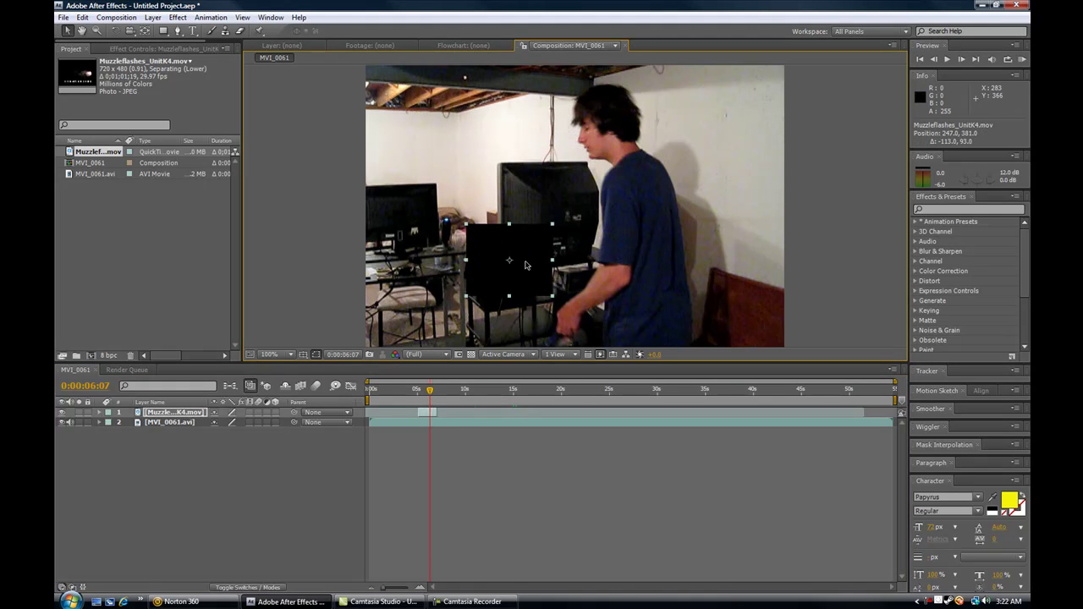
click(395, 411)
mouse_move(430, 395)
mouse_down()
mouse_move(408, 390)
mouse_move(442, 401)
mouse_up()
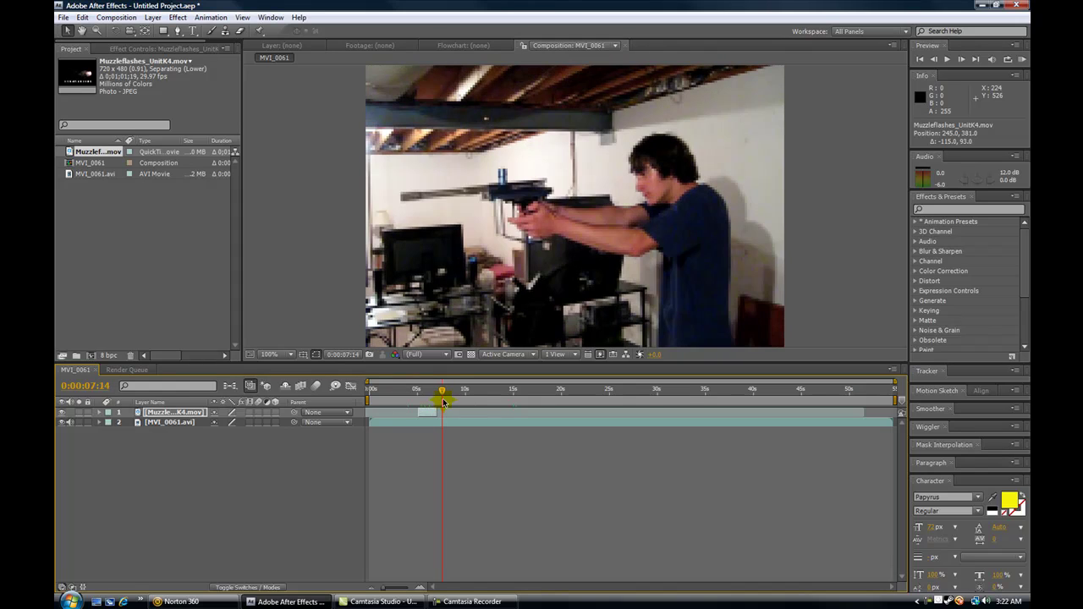
Start the flash at the firing frame 0:00:07:11 and place it at the barrel, position 38.0, 292.0
click(962, 59)
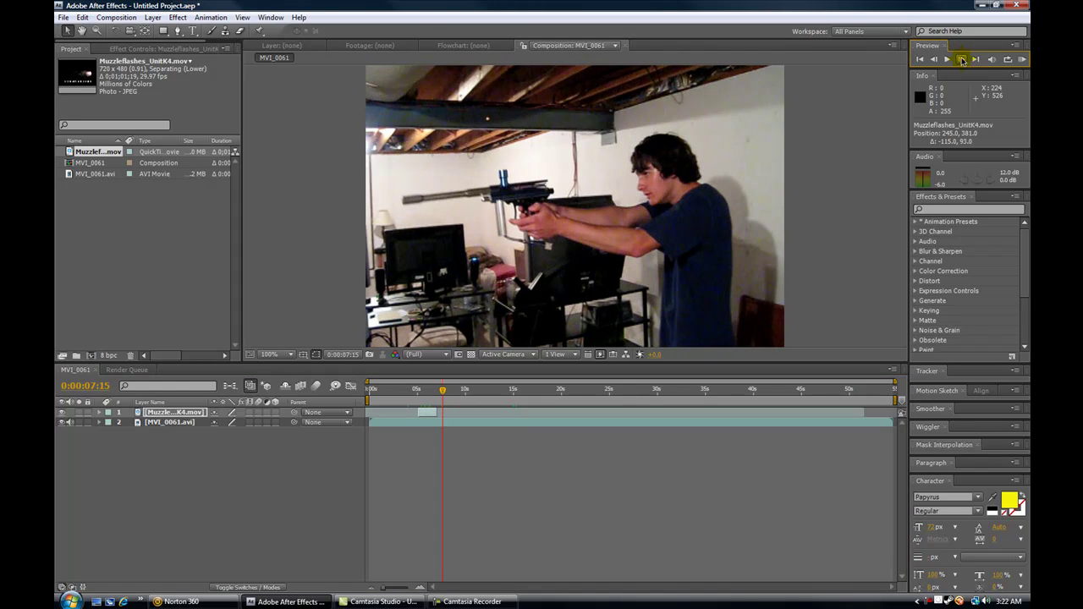
click(962, 59)
click(962, 60)
click(963, 61)
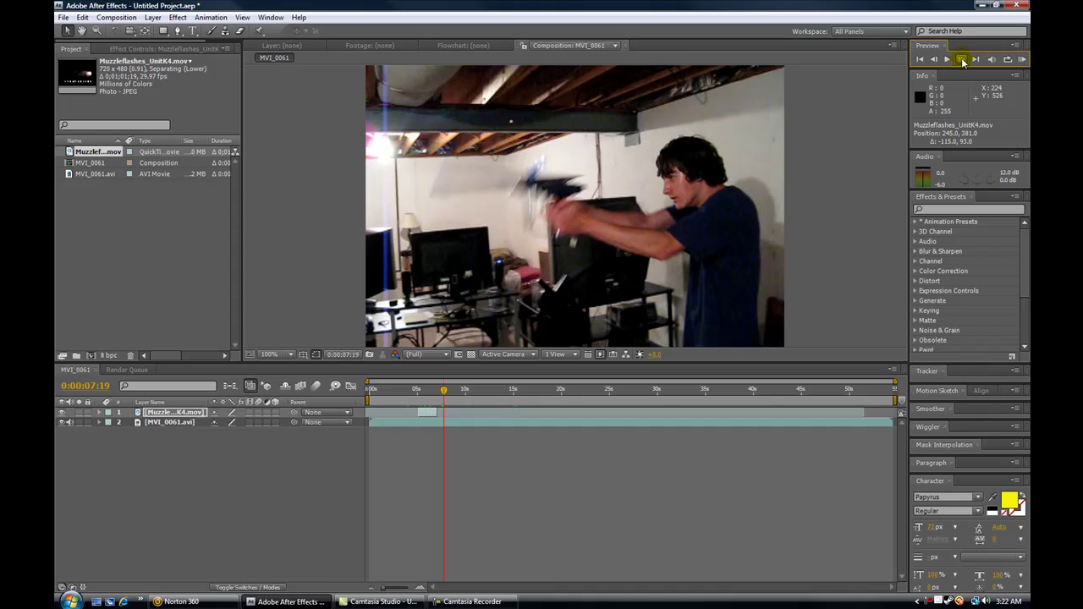
click(936, 59)
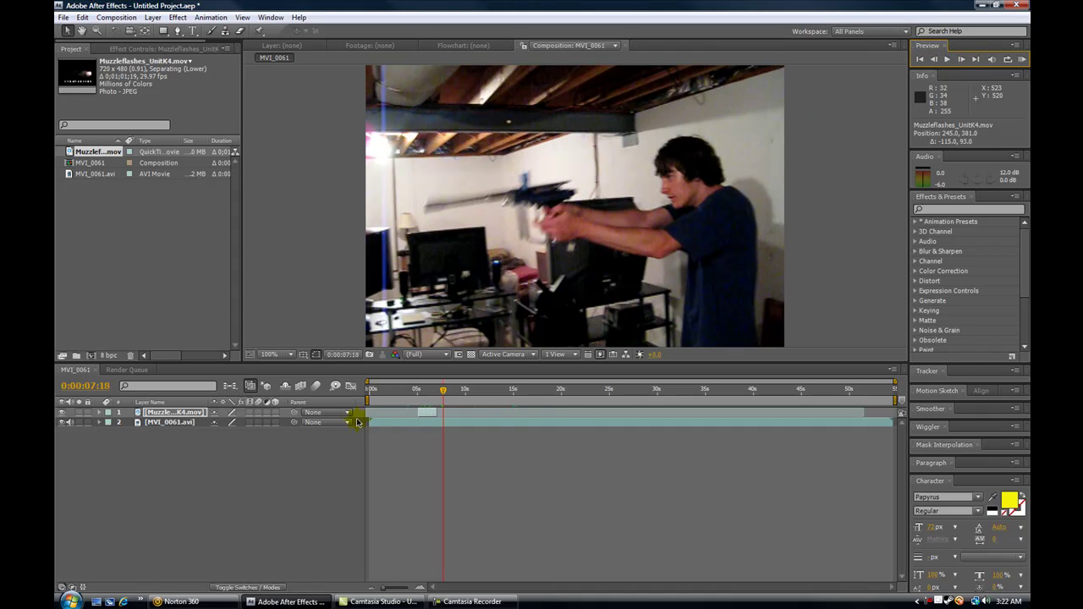
drag(447, 412, 437, 418)
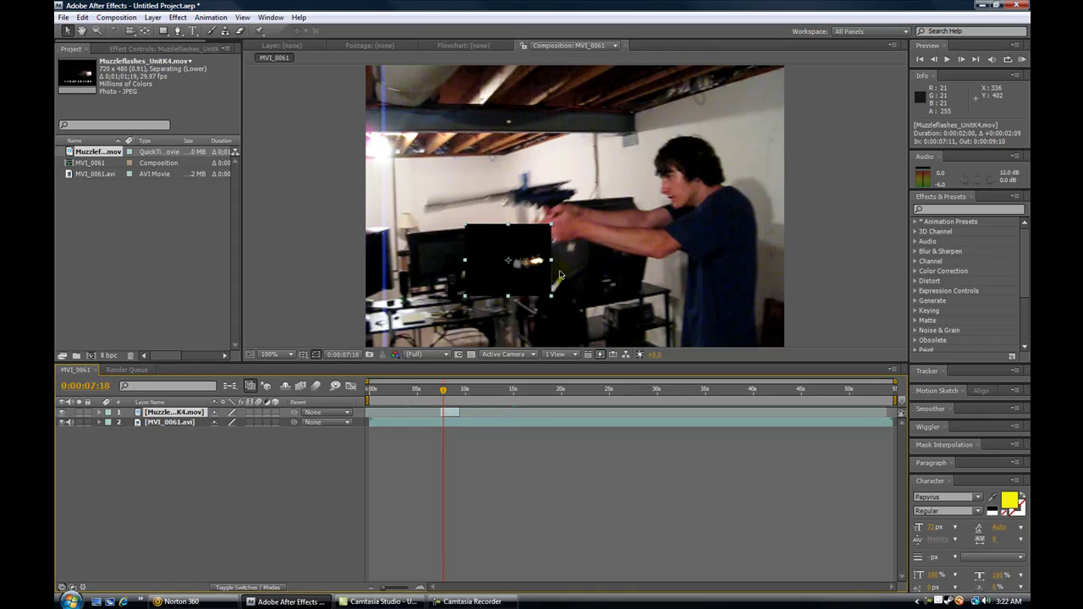
drag(555, 265, 412, 220)
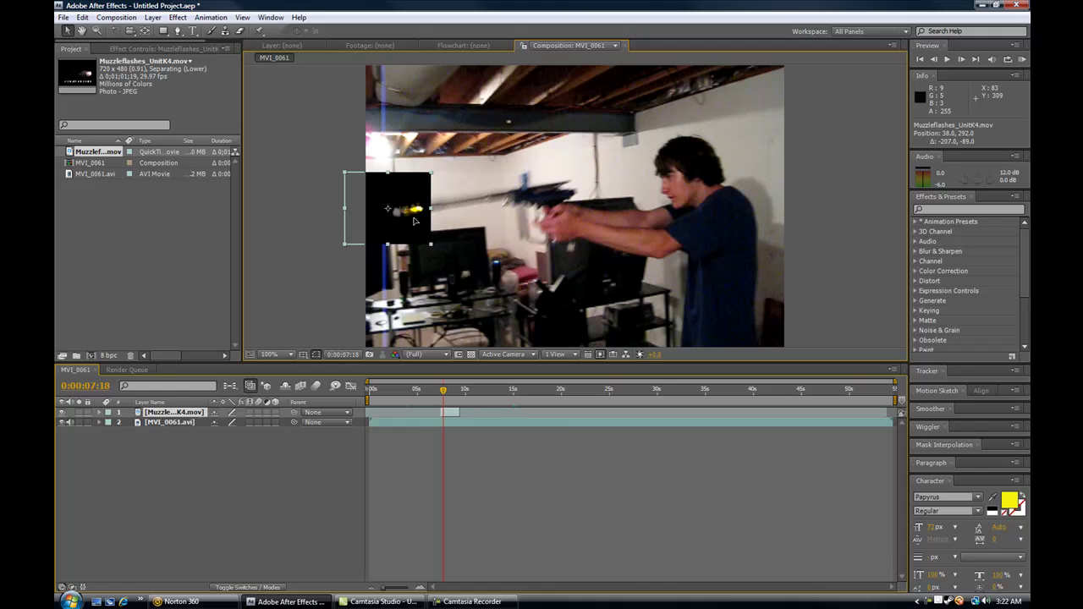
Set the flash layer's blending mode to Screen to drop its black background
right_click(412, 219)
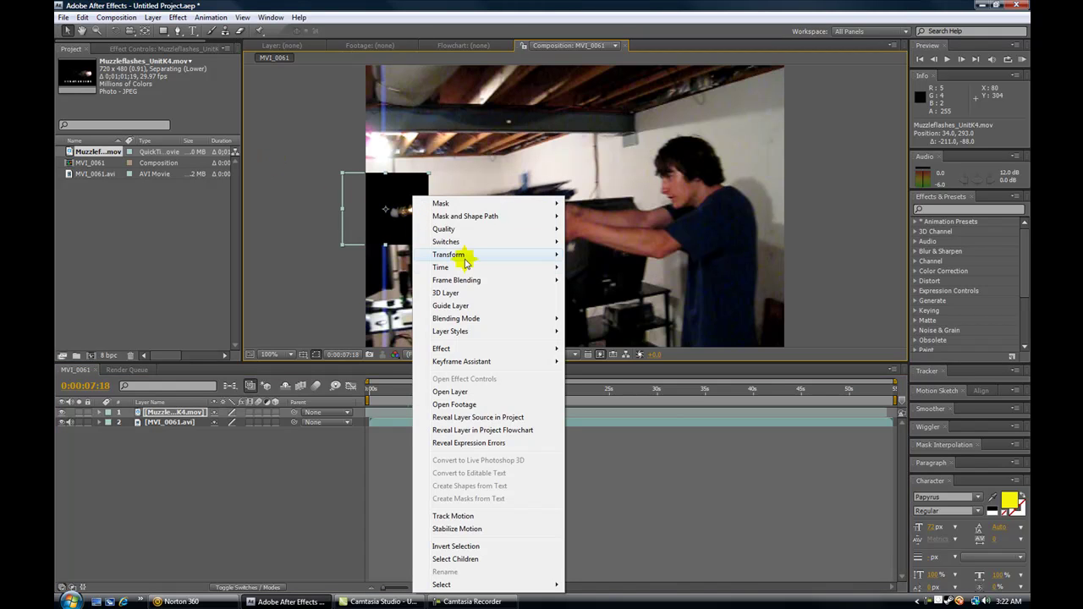
mouse_move(454, 321)
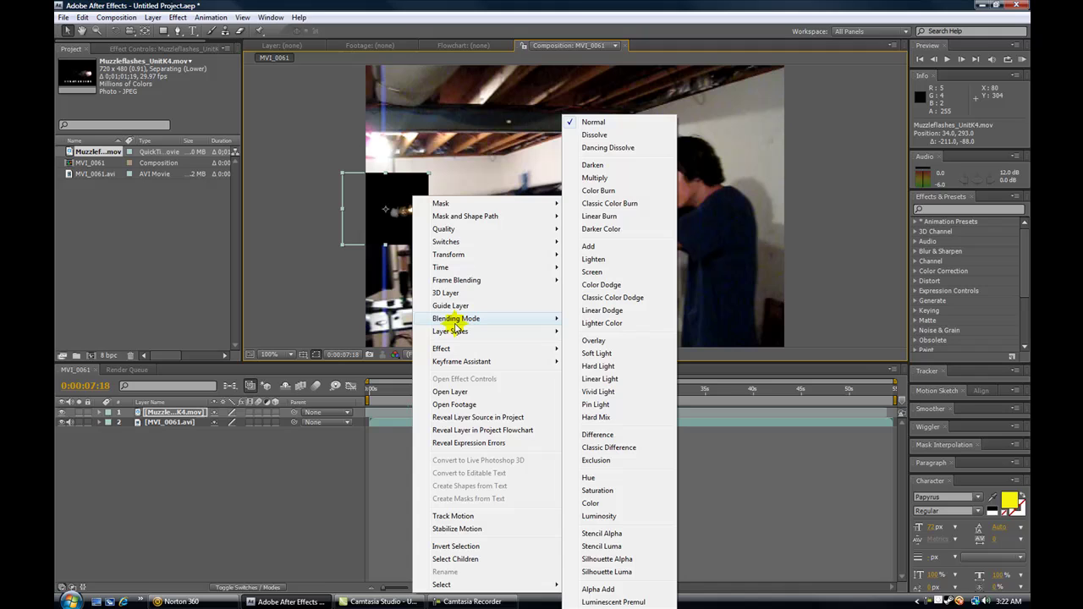
click(601, 272)
Rotate the flash about -3.5° and nudge it to position 42.0, 294.0 at the barrel tip
drag(394, 202, 420, 226)
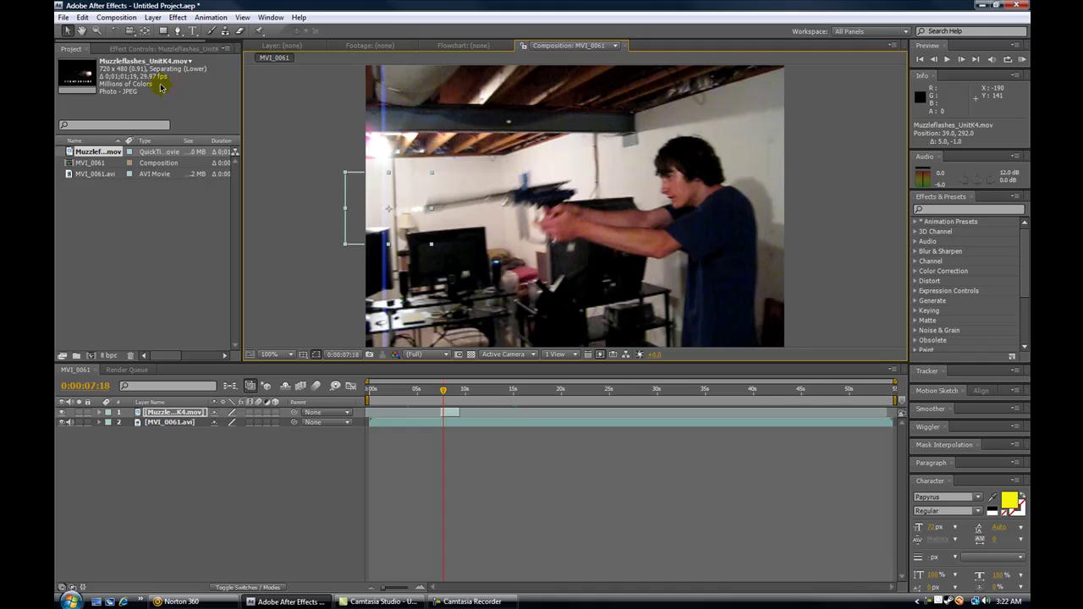
click(115, 32)
drag(431, 241, 425, 229)
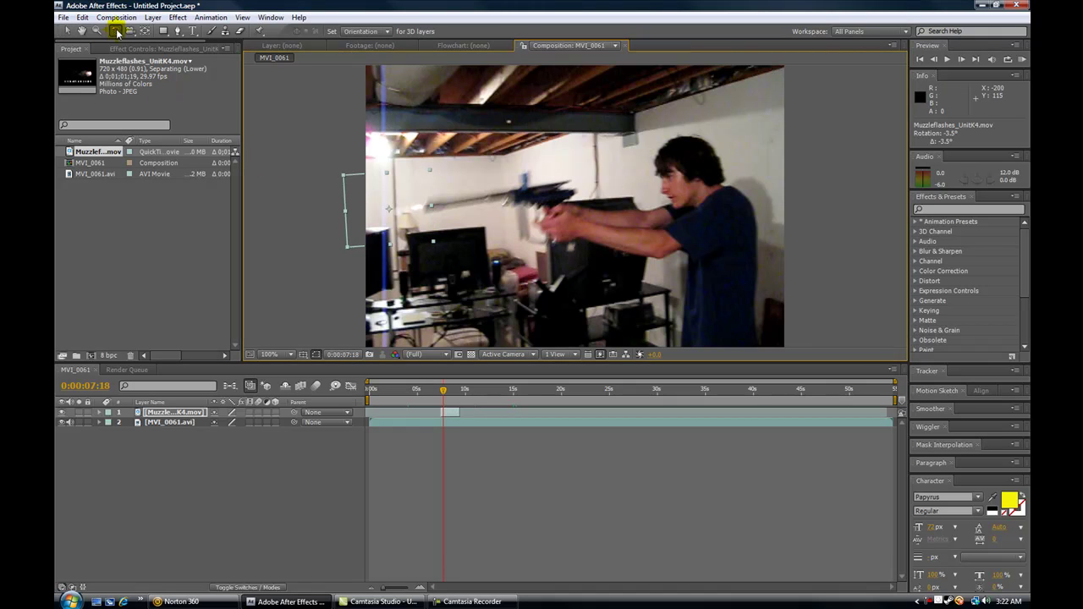
click(68, 31)
drag(405, 217, 409, 222)
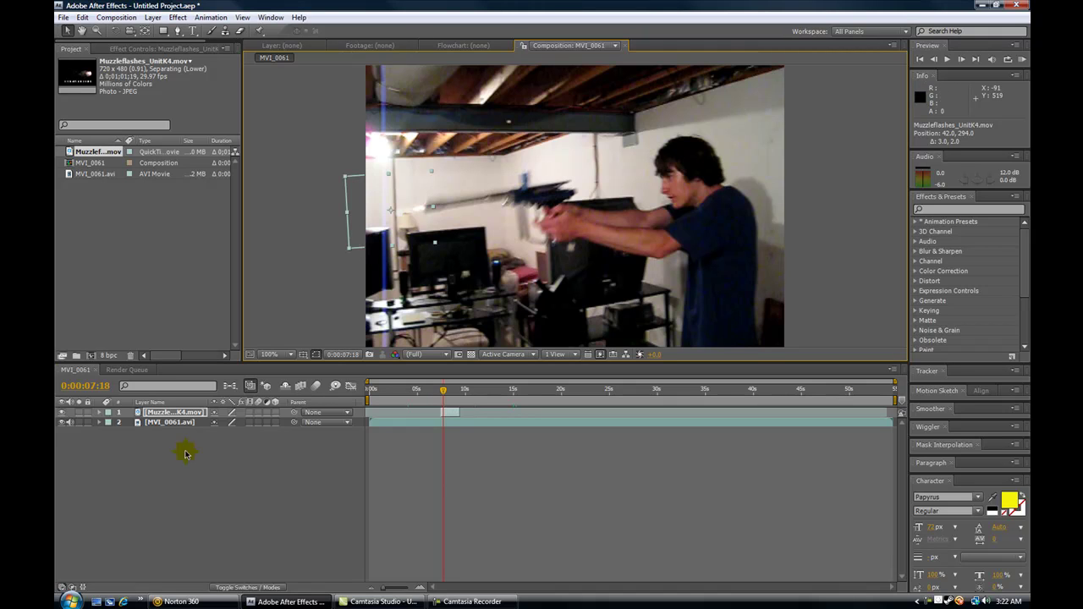
Enable Rotation keyframing on the flash and move it up and right with the gun one frame later
click(100, 413)
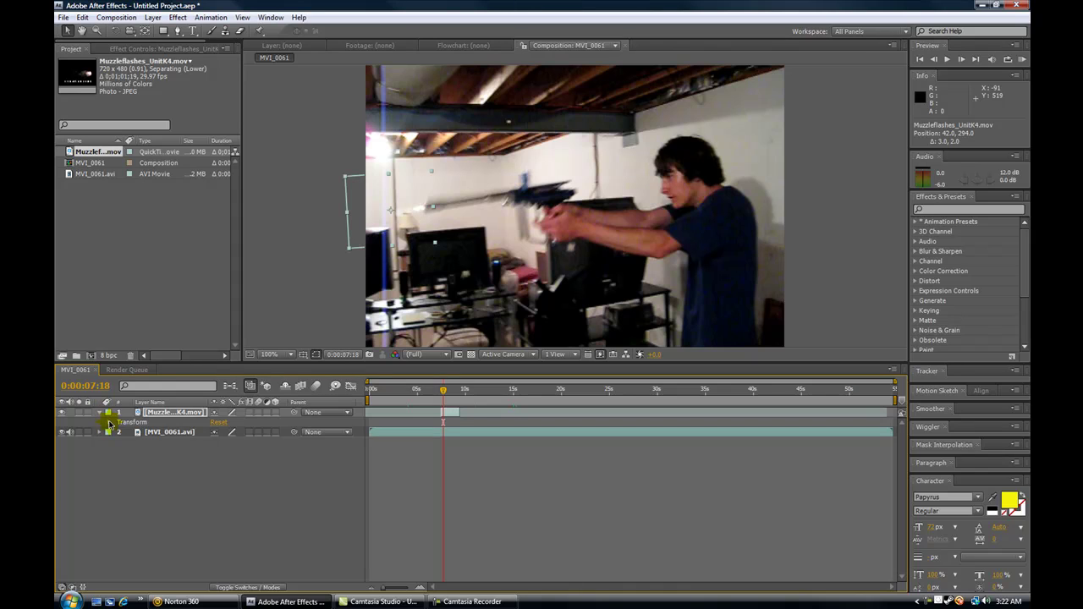
click(110, 423)
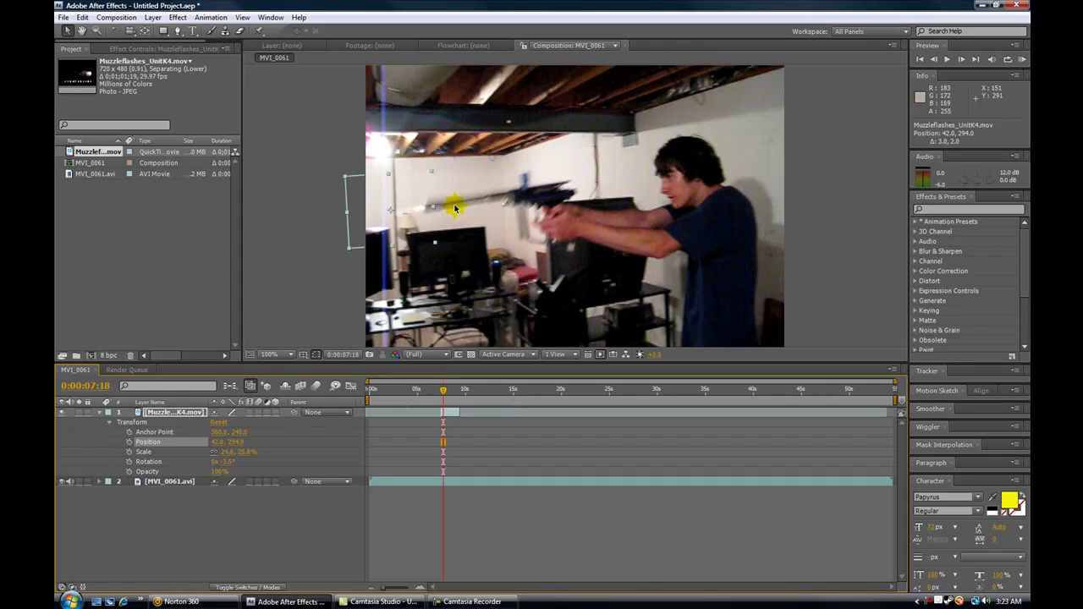
click(129, 461)
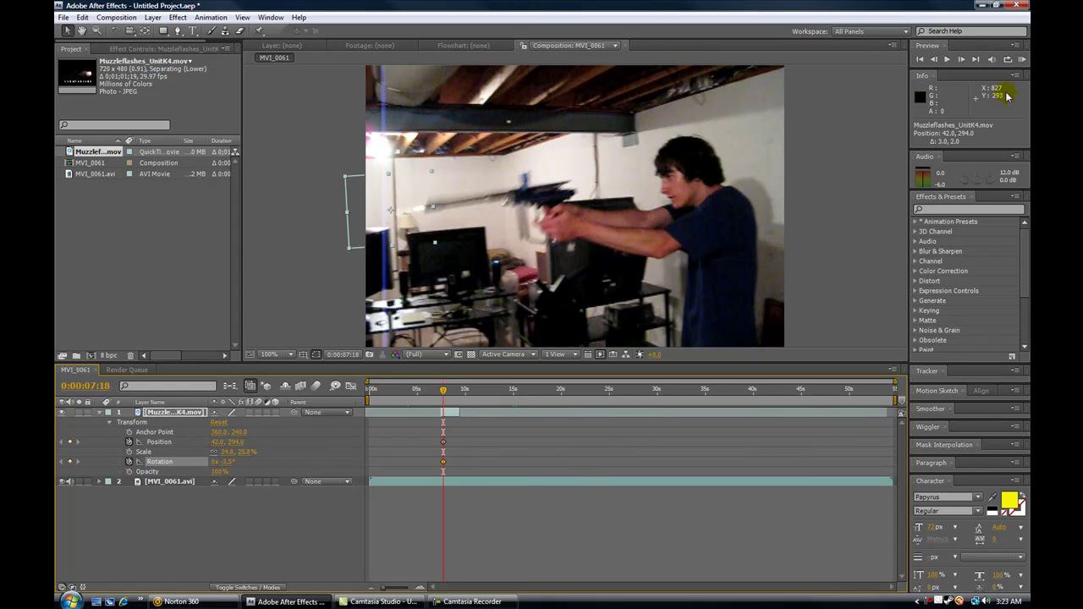
click(962, 59)
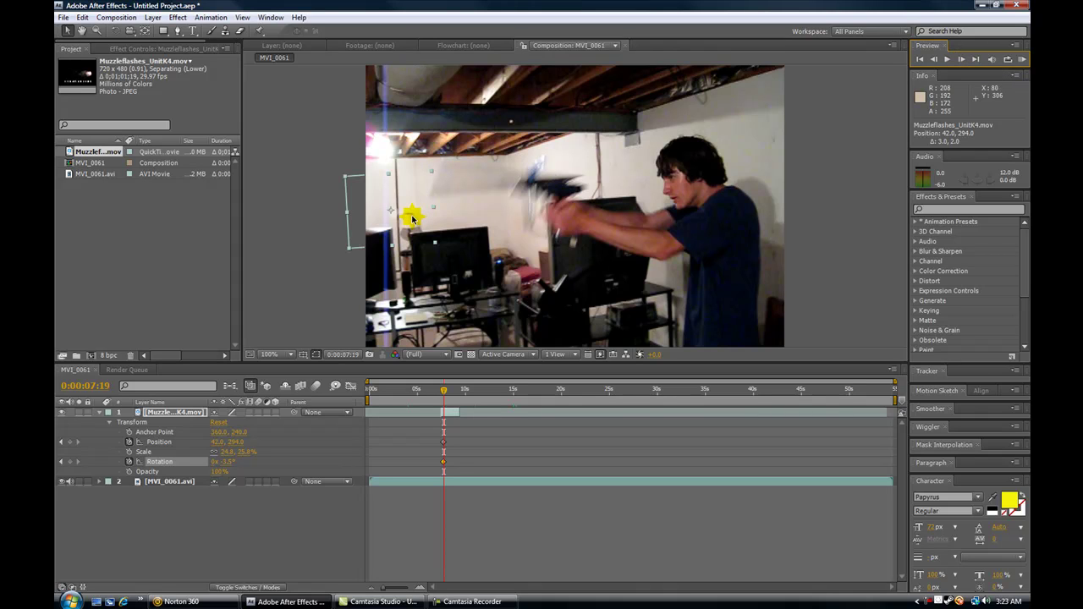
drag(412, 218, 422, 171)
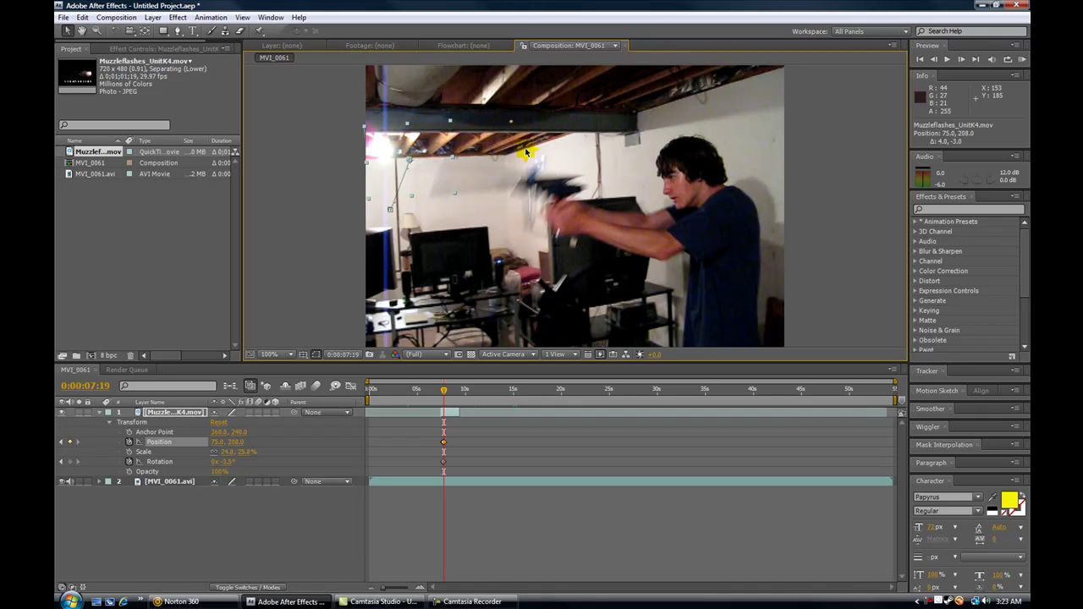
On 0:00:07:20, move the flash to 193.0, 97.0 and rotate it +27° to follow the raised gun
click(969, 57)
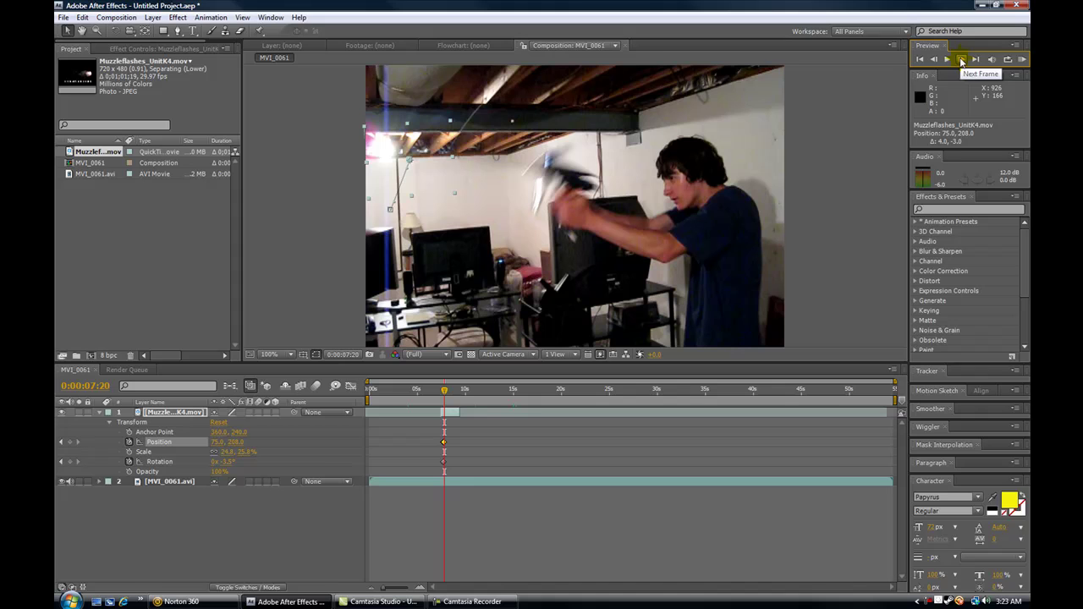
drag(434, 167, 467, 111)
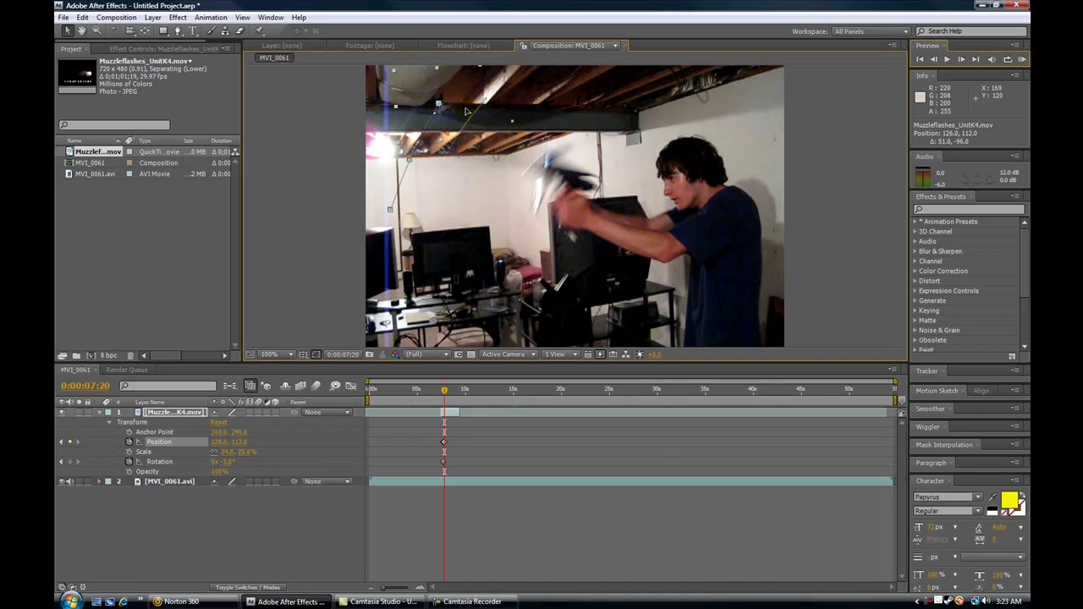
click(116, 31)
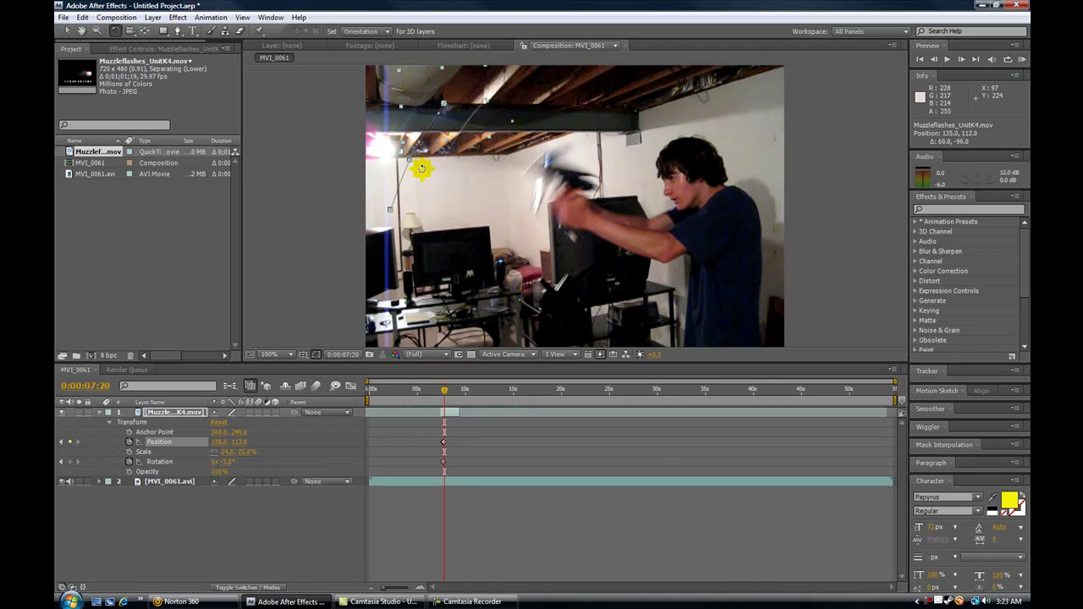
drag(461, 125, 322, 137)
click(70, 31)
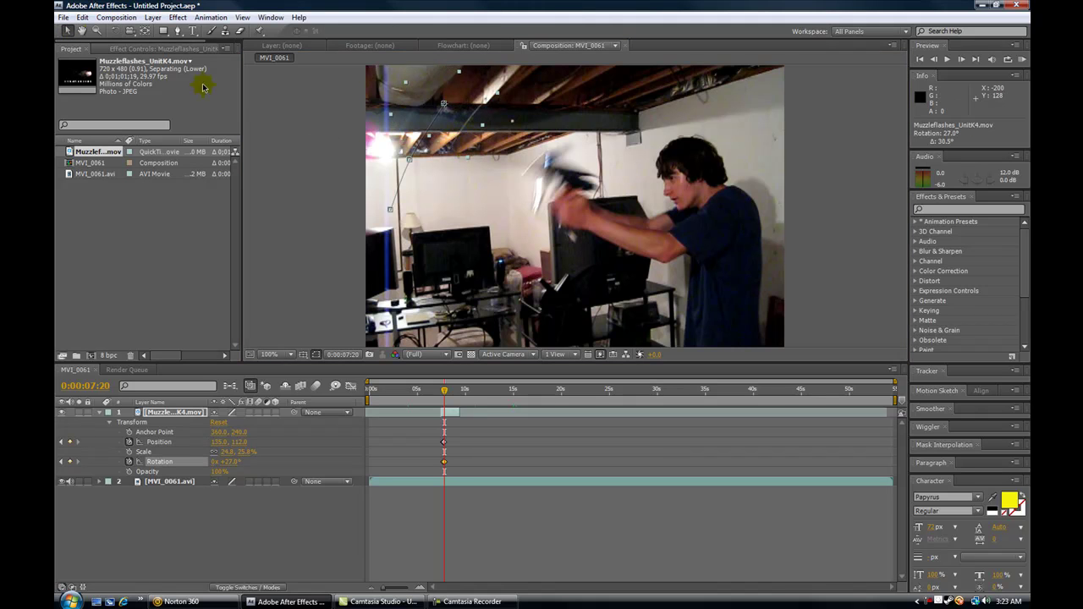
drag(436, 137, 488, 124)
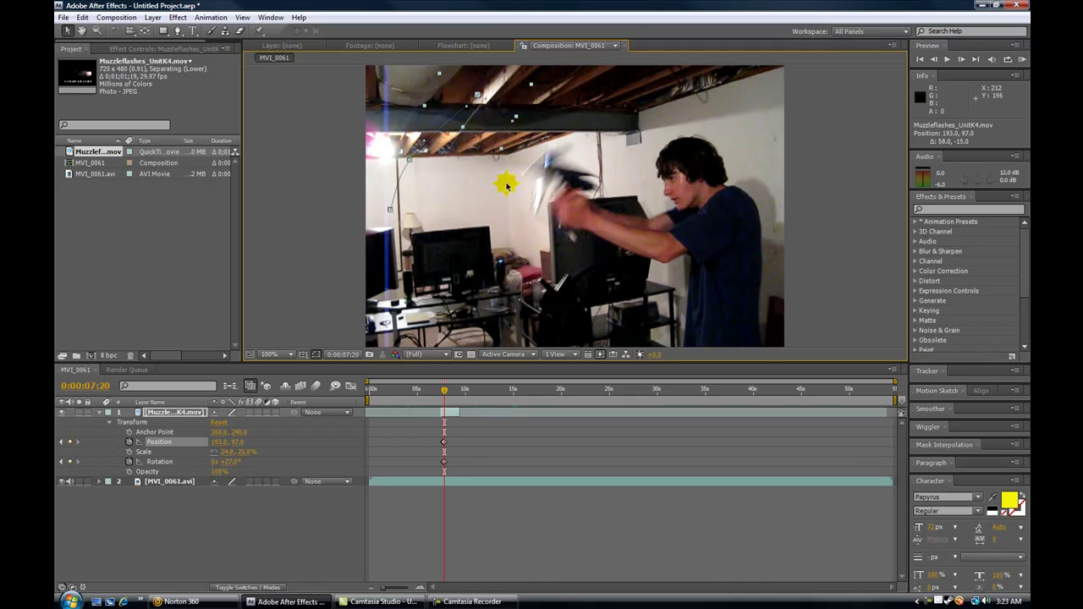
click(961, 59)
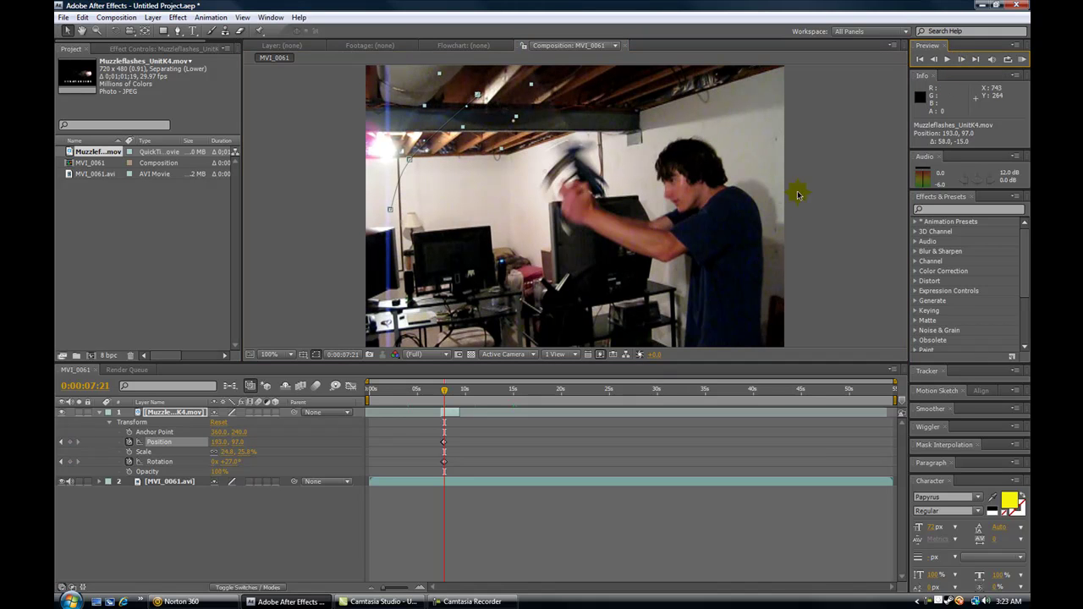
click(834, 198)
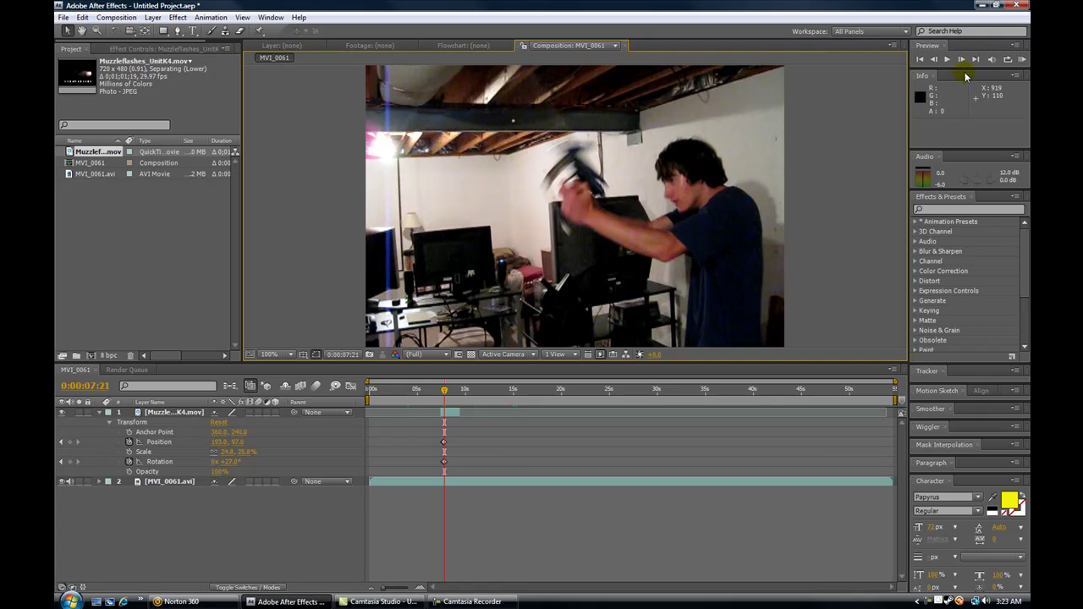
click(935, 59)
click(935, 59)
double_click(935, 59)
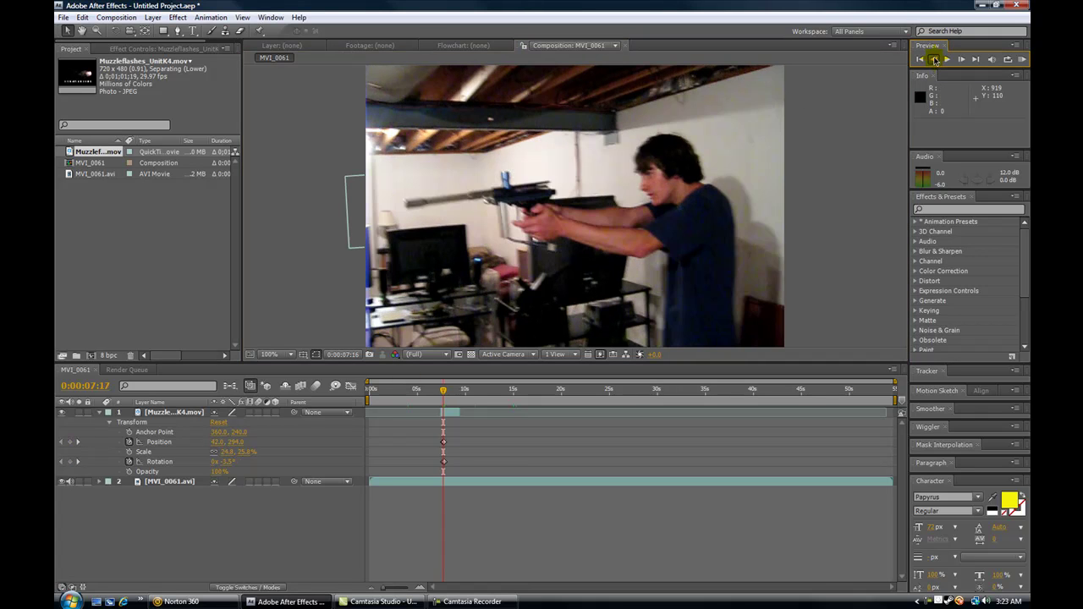
double_click(935, 59)
double_click(935, 59)
double_click(935, 60)
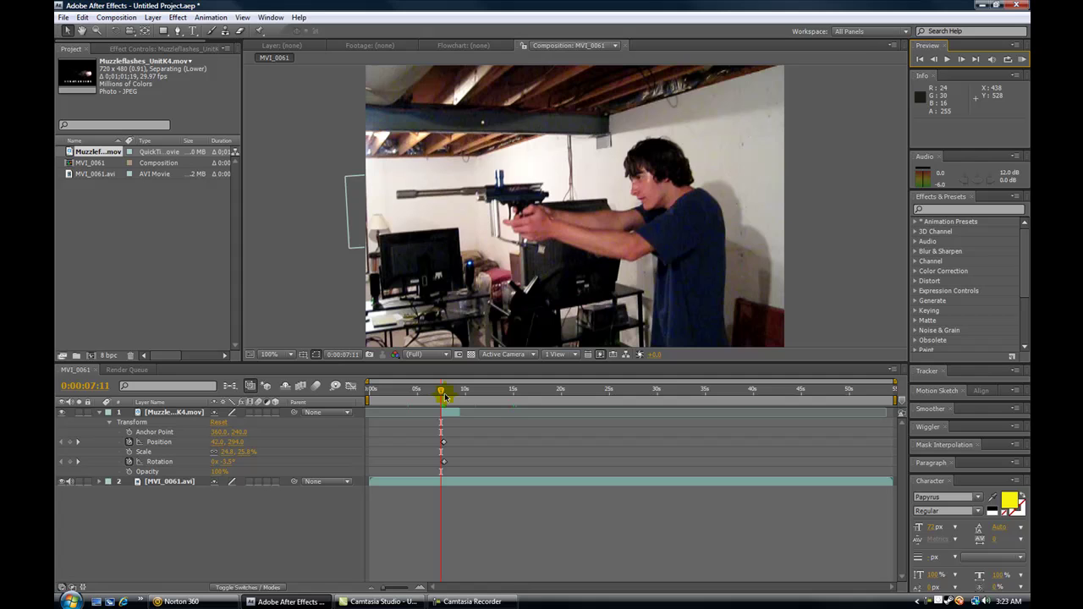
drag(441, 393, 434, 393)
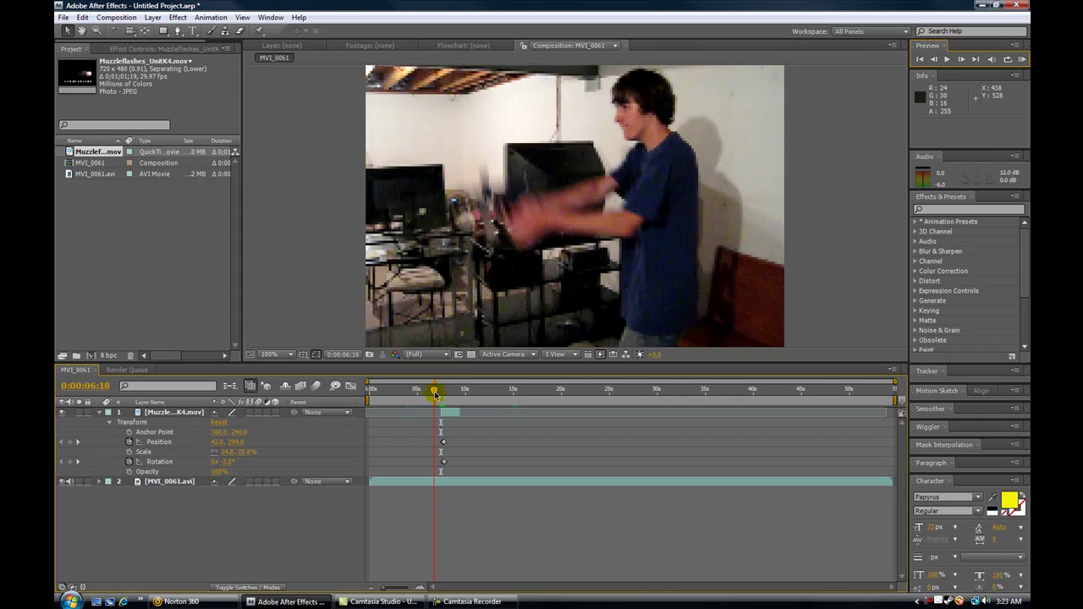
click(948, 60)
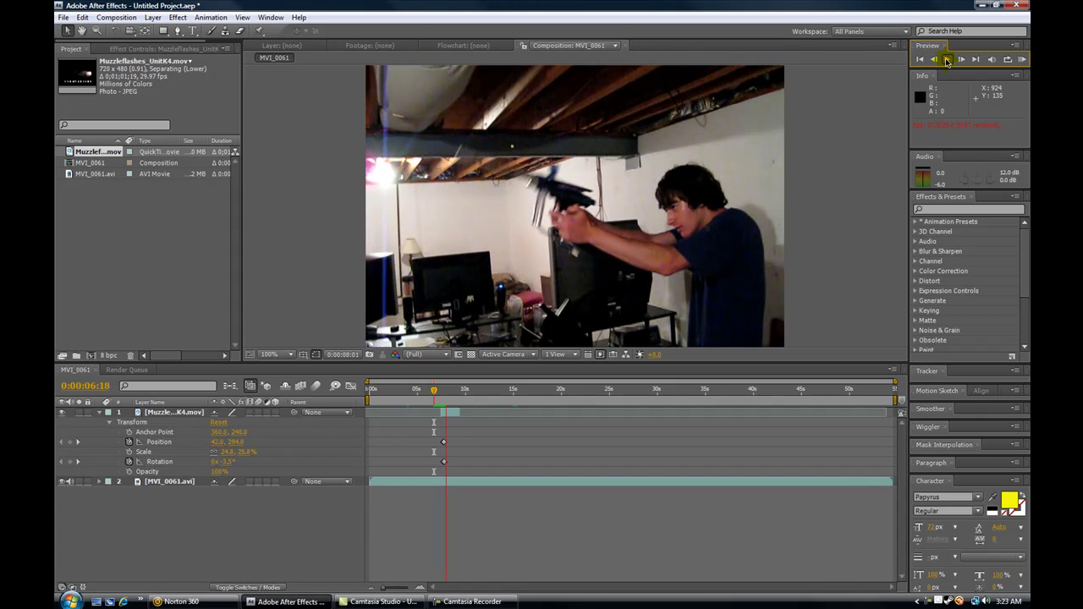
click(947, 60)
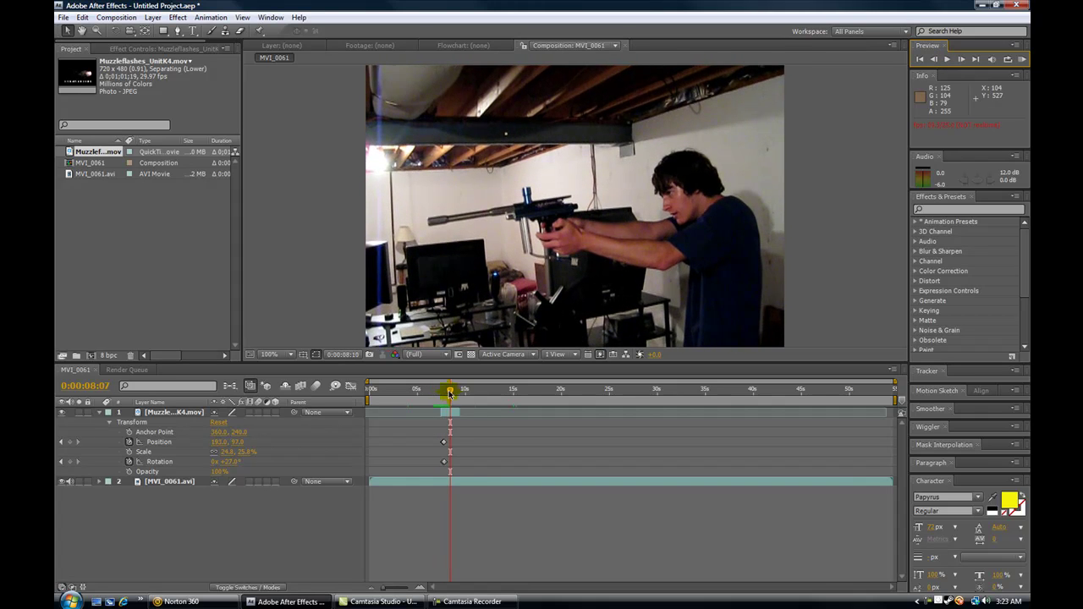
drag(449, 390, 435, 391)
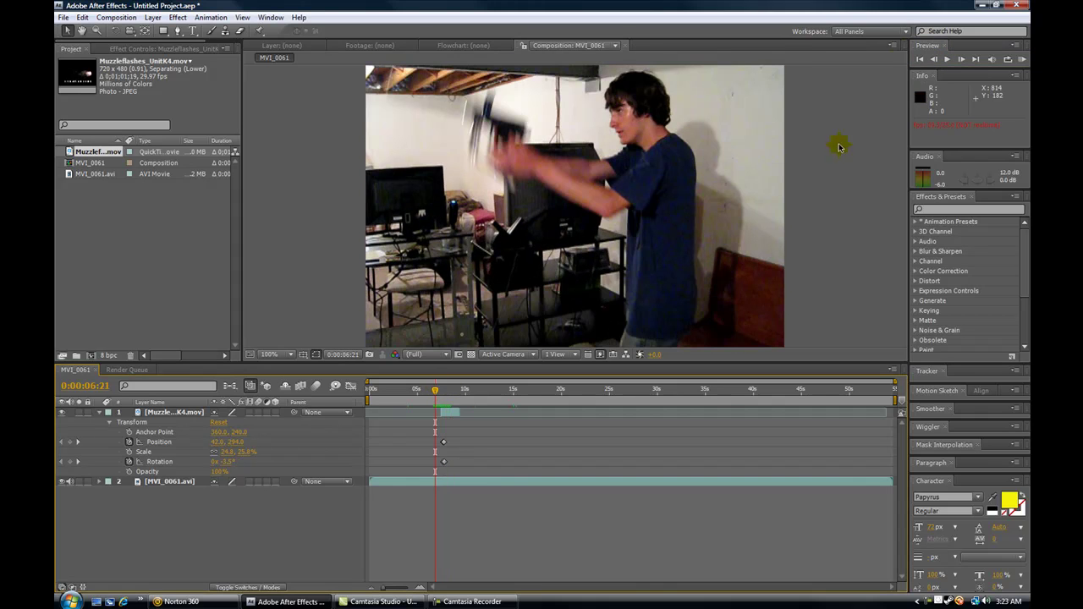
click(946, 60)
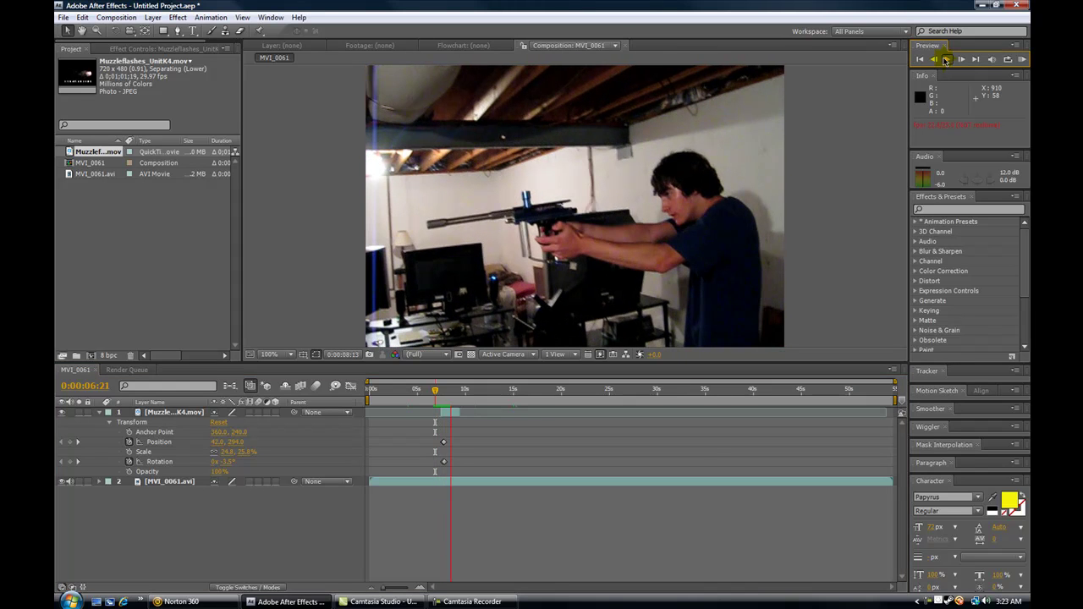
click(946, 60)
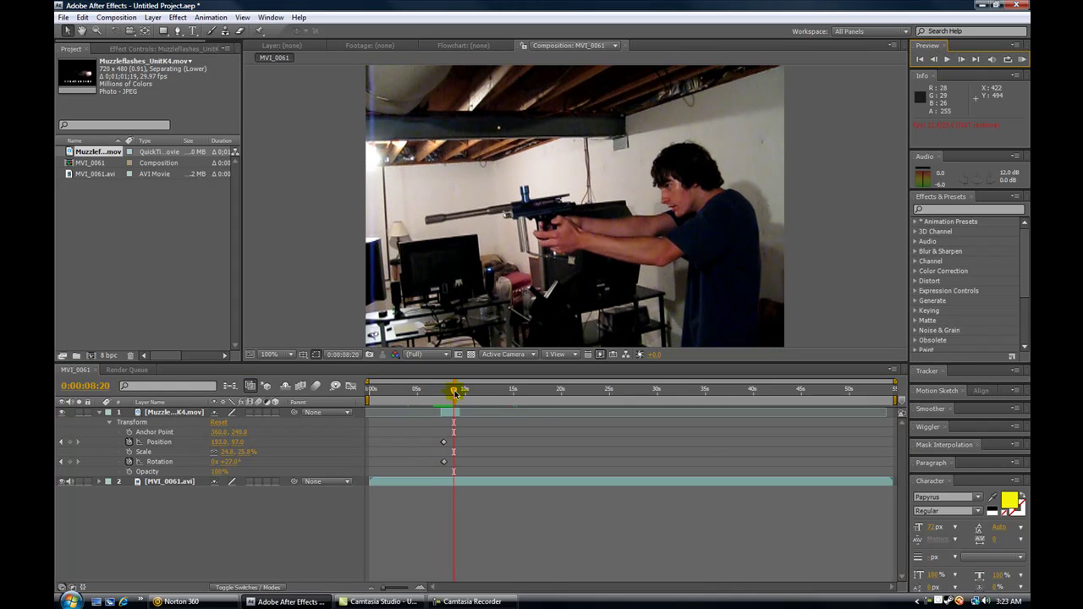
mouse_move(455, 393)
mouse_down()
mouse_move(437, 392)
mouse_move(454, 394)
mouse_up()
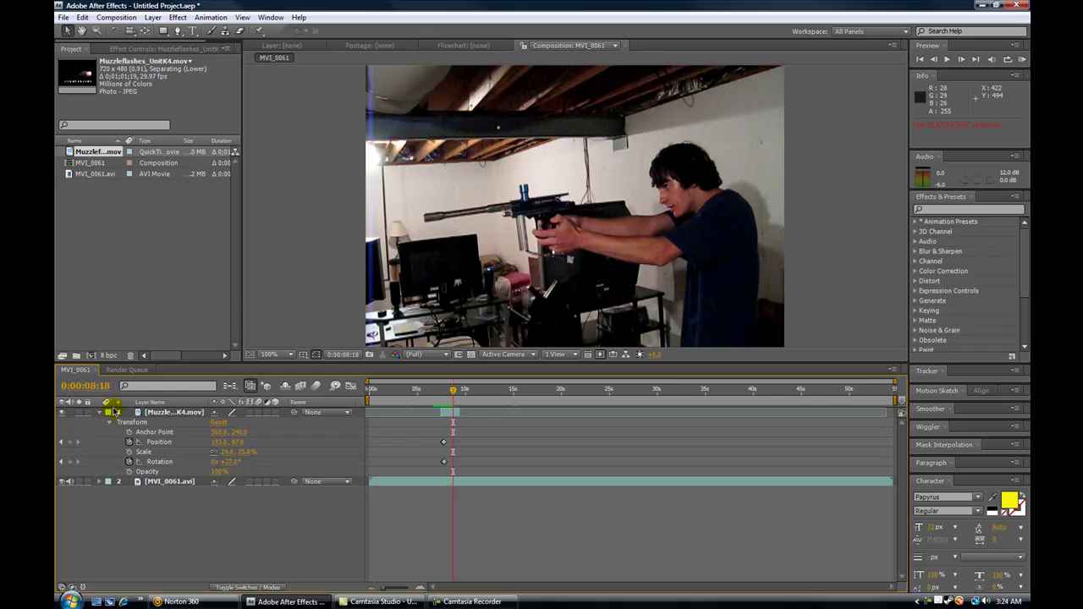
Find the second shot near the 8-second mark and select the muzzle-flash layer
click(100, 413)
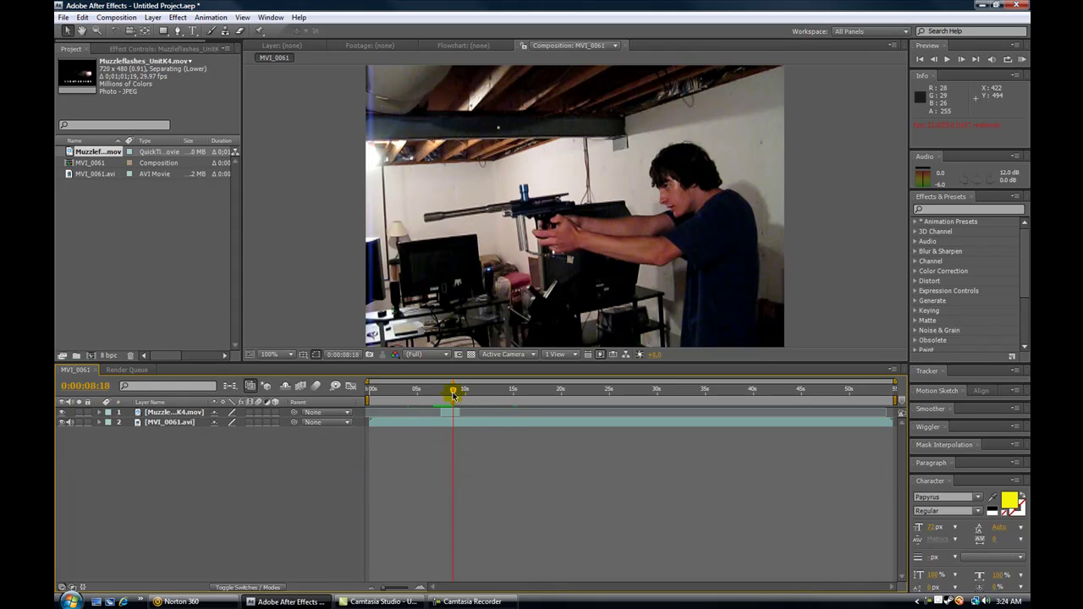
click(449, 395)
drag(449, 395, 454, 403)
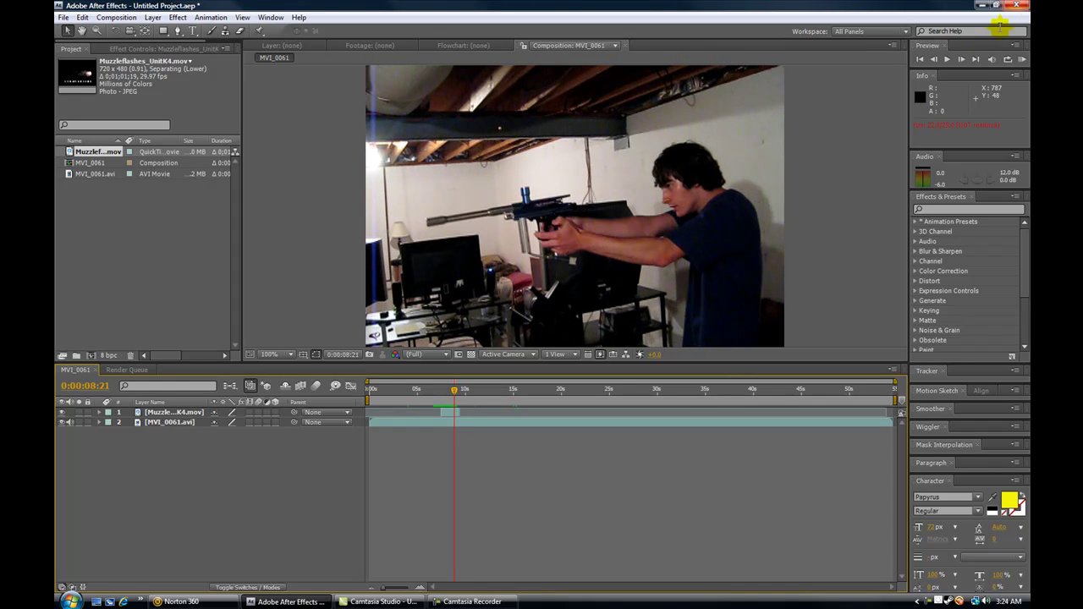
click(962, 60)
click(963, 59)
click(962, 59)
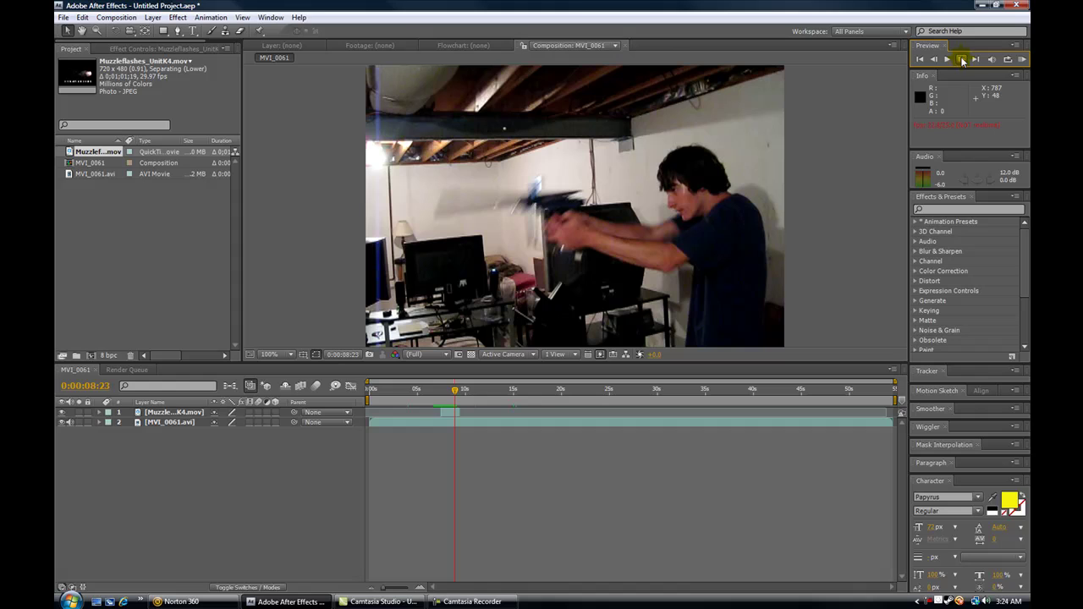
click(934, 60)
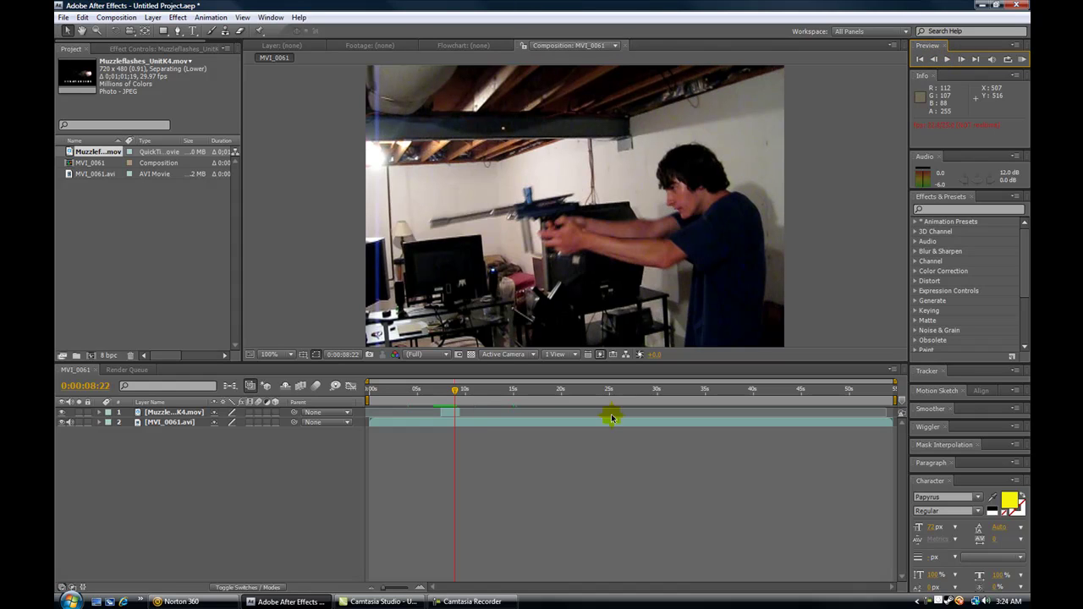
click(444, 414)
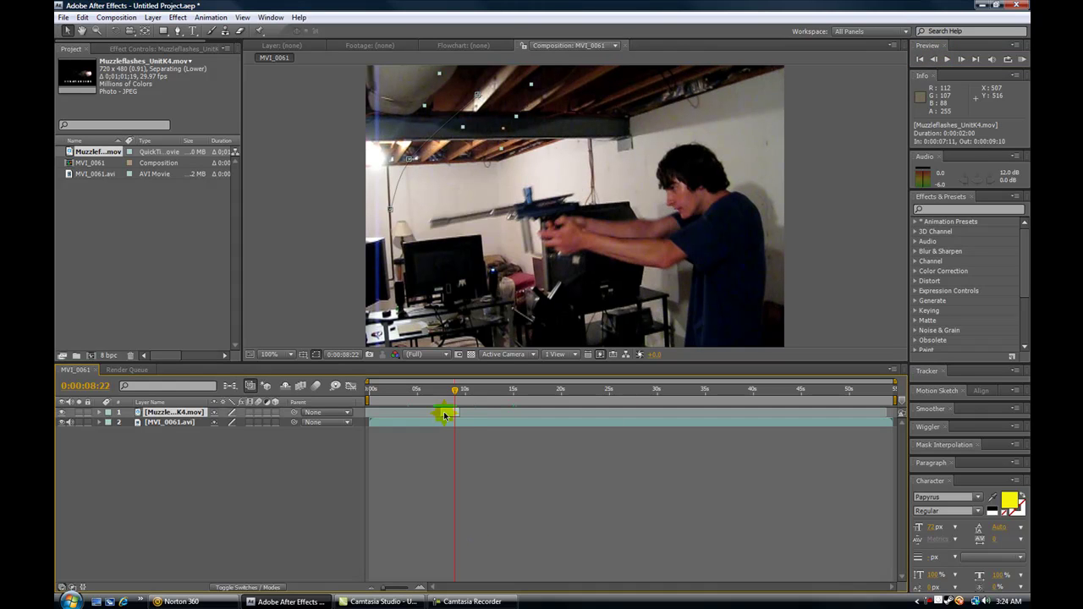
Paste a copy of the flash layer and remove its Position and Rotation keyframes
click(471, 448)
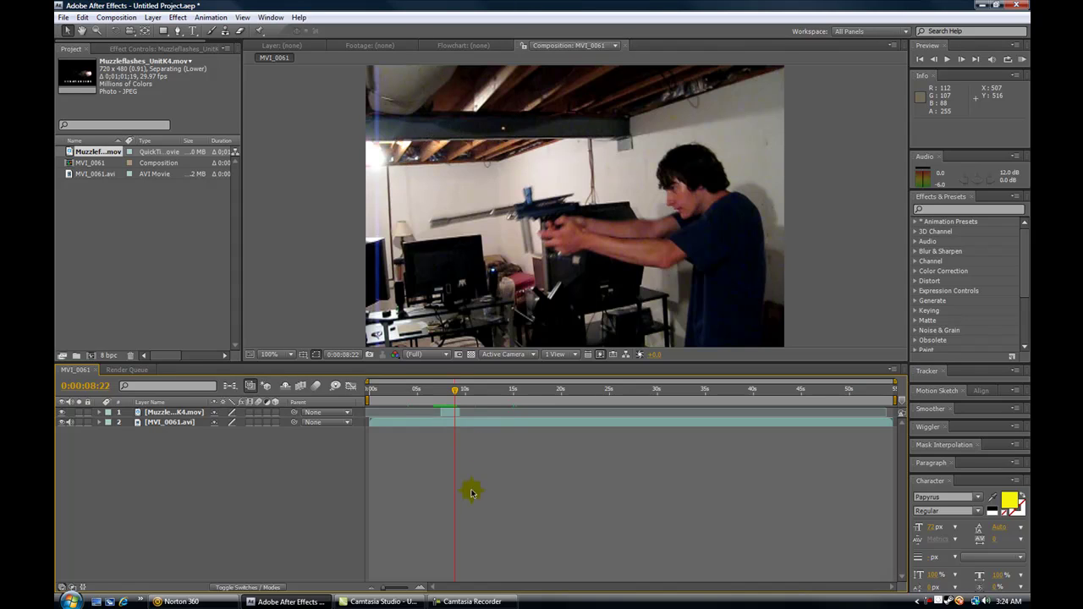
key(ctrl+v)
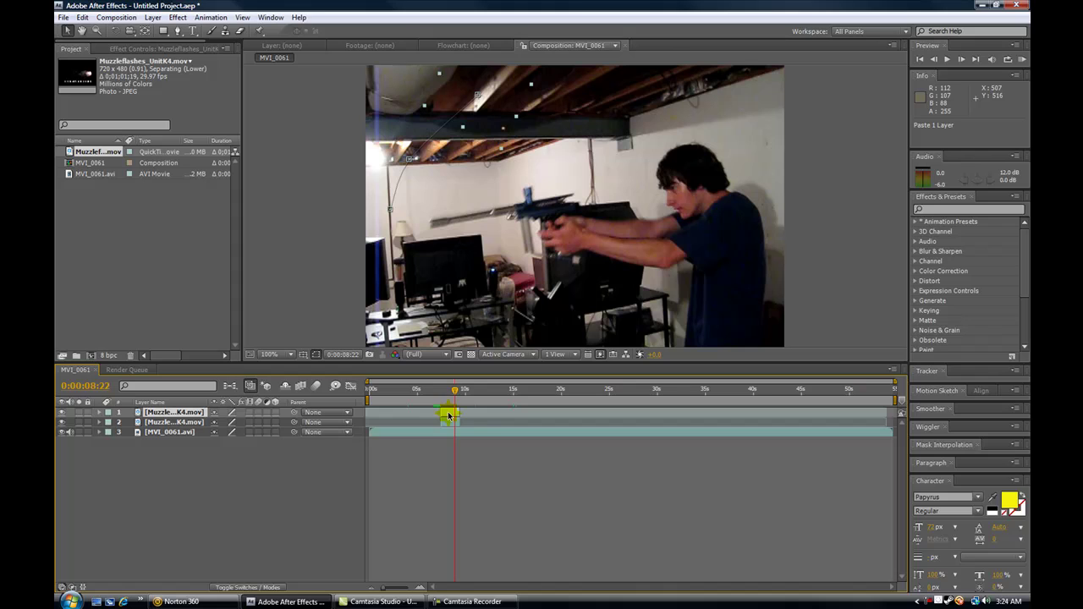
click(99, 413)
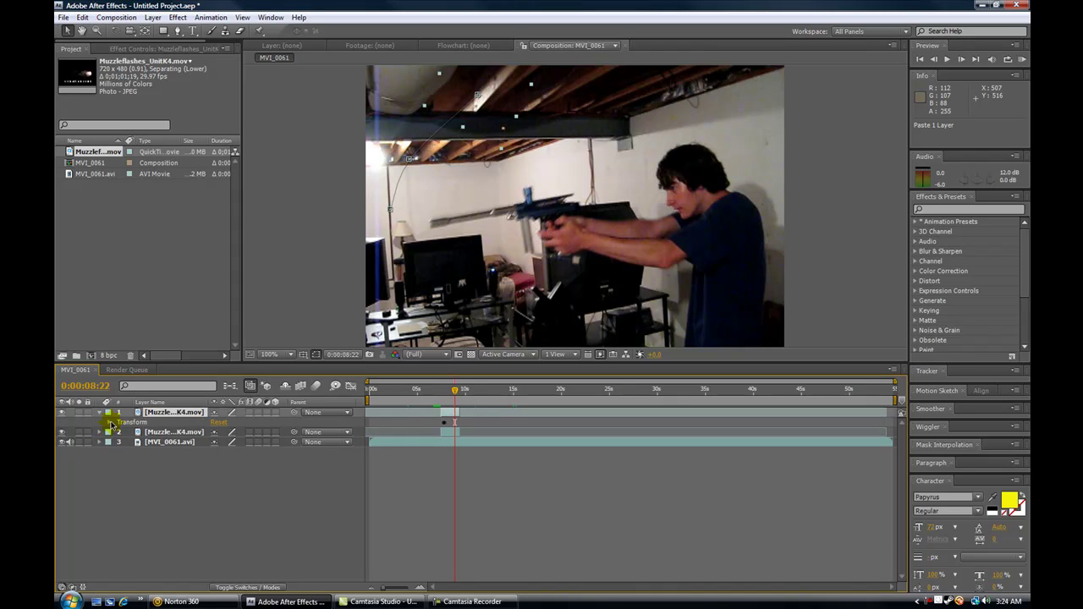
click(110, 423)
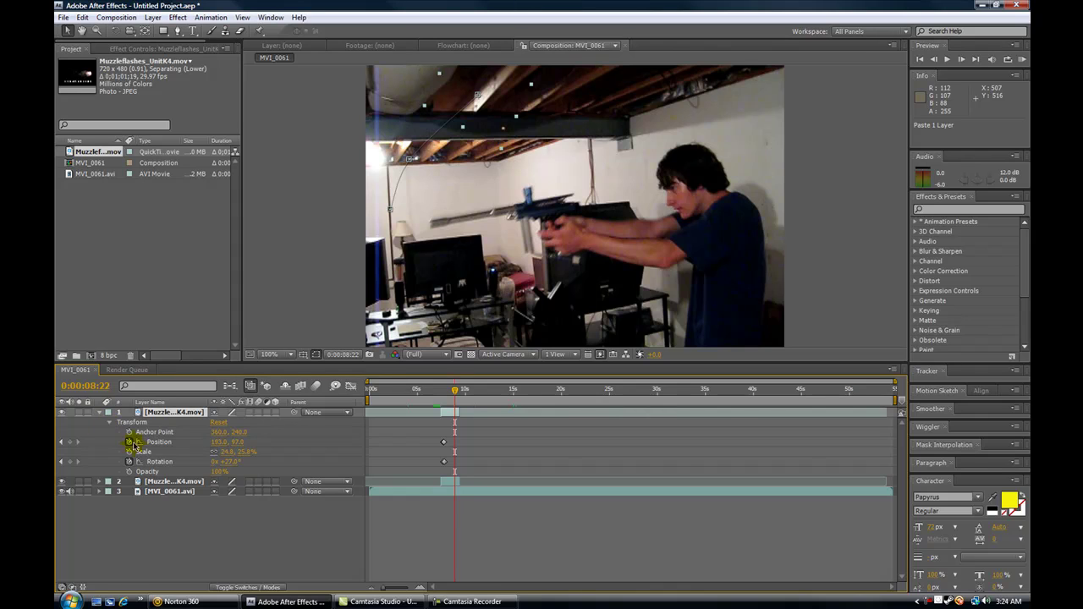
click(131, 441)
click(130, 461)
click(130, 464)
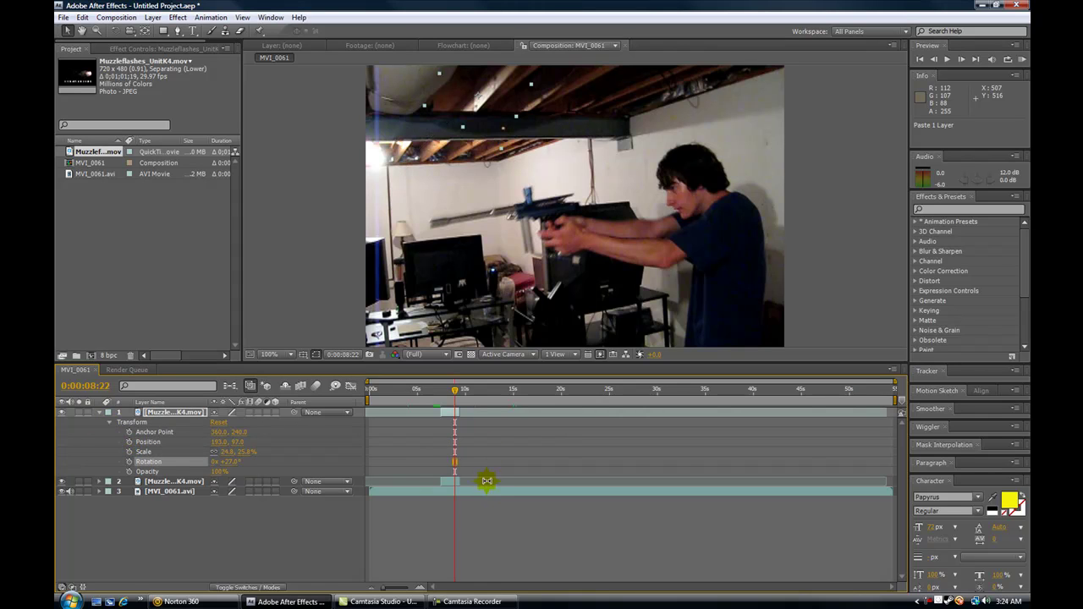
click(99, 413)
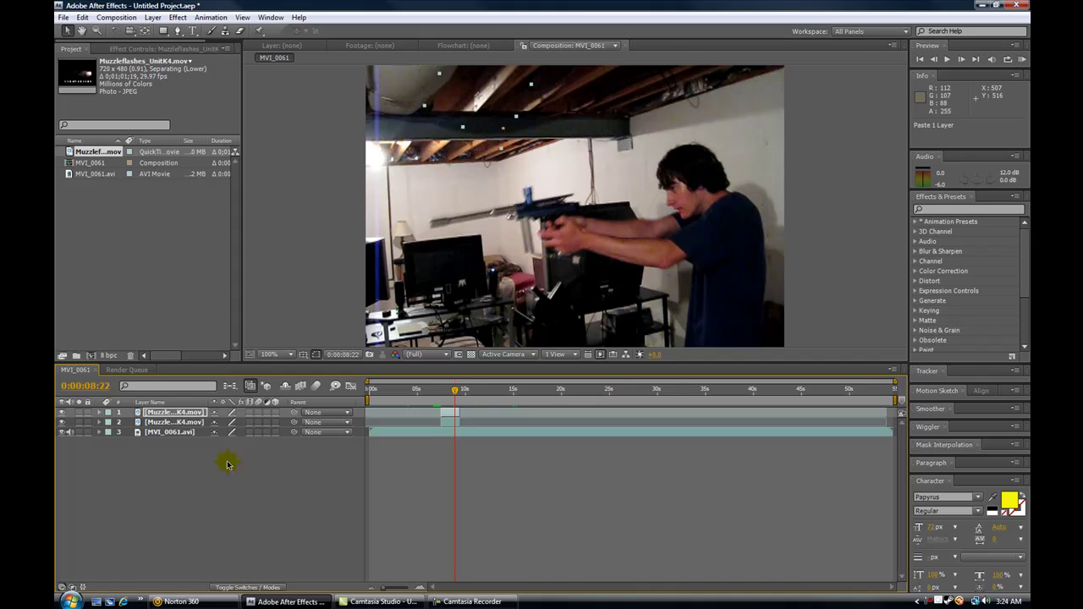
Start the flash copy at 0:00:08:22, tilt it to about -0.6°, and place it at 51.0, 319.0
drag(447, 414, 457, 415)
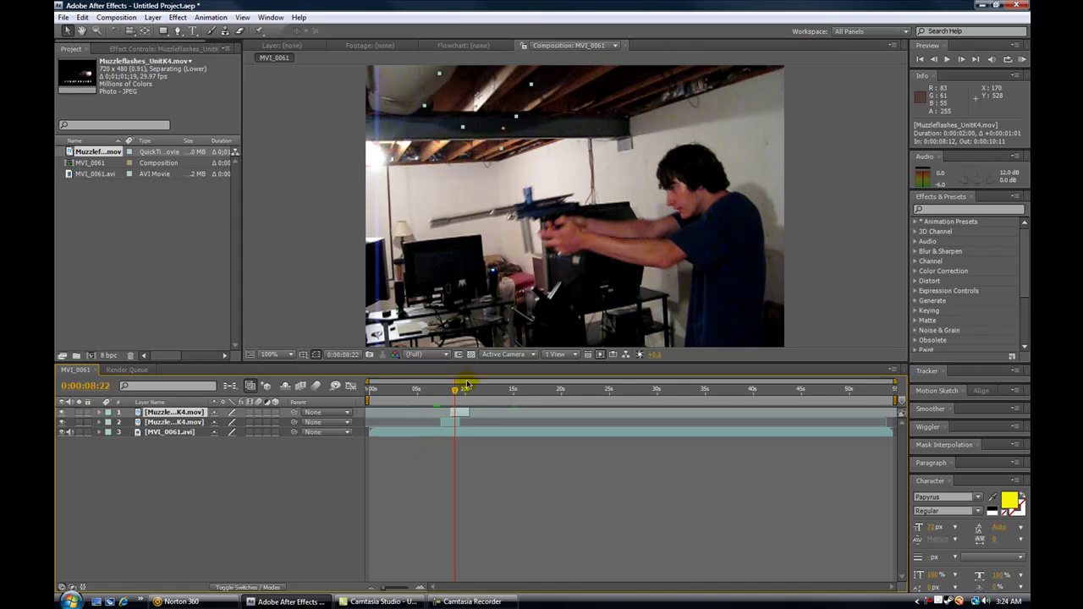
drag(491, 119, 384, 311)
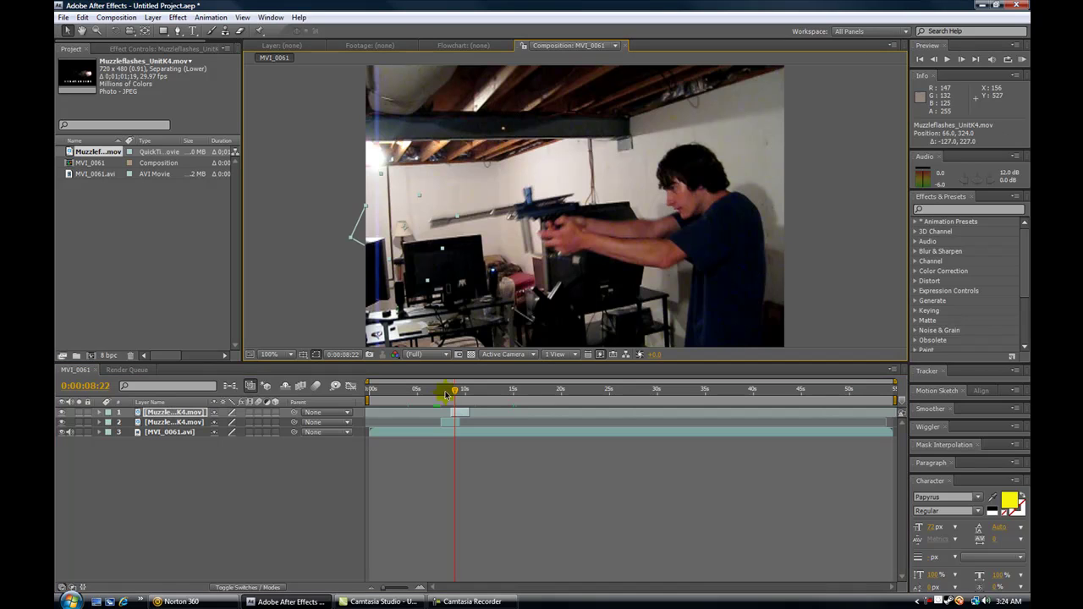
drag(461, 416, 464, 416)
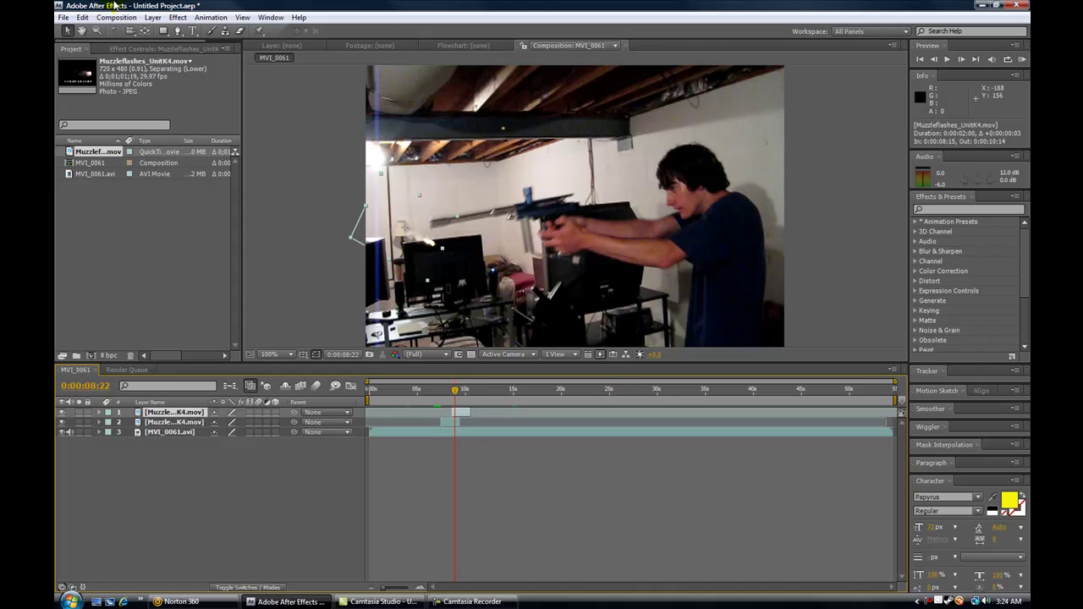
click(116, 33)
drag(417, 242, 439, 236)
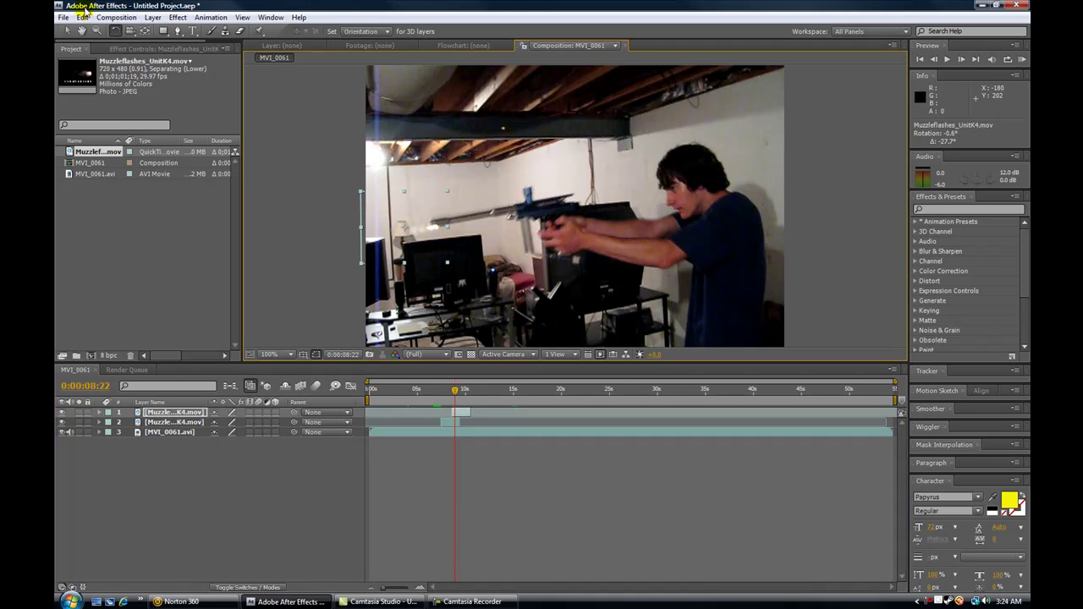
click(68, 30)
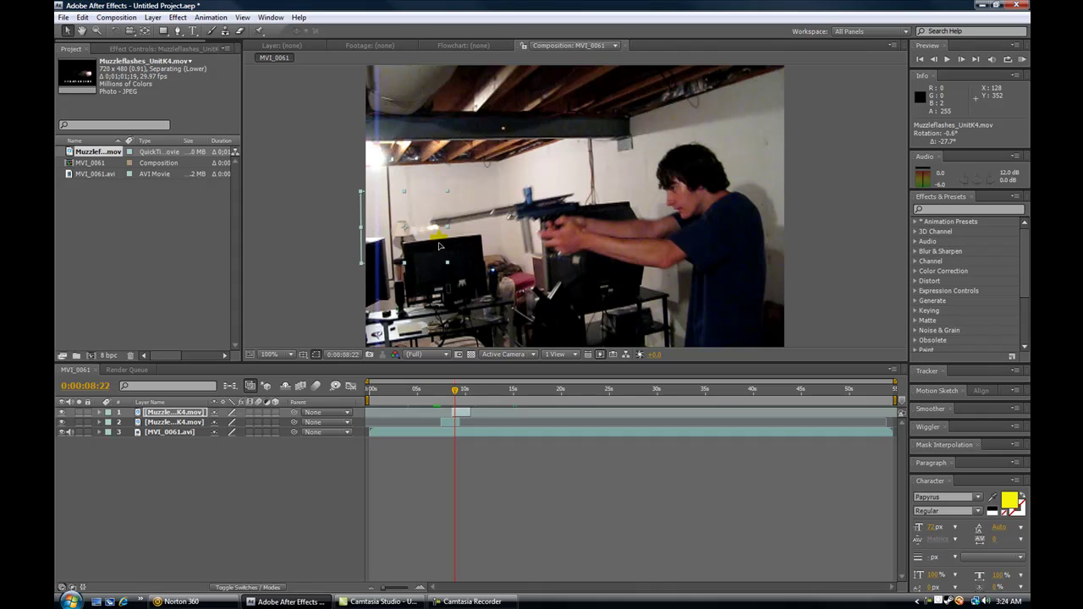
drag(439, 245, 431, 244)
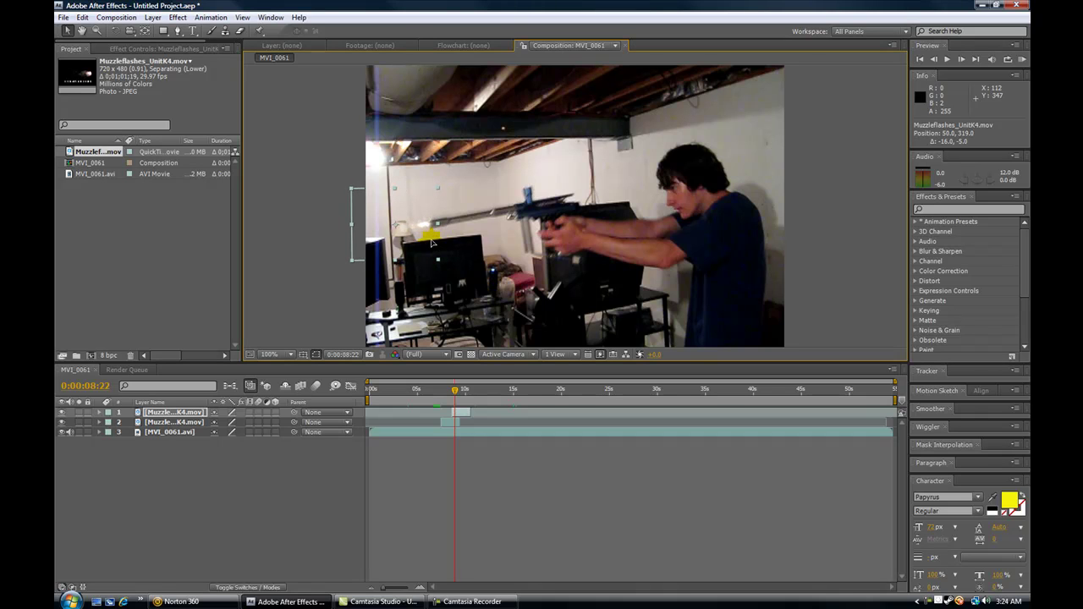
Enable Position and Rotation keyframes on the copy, then move and tilt it with the gun one frame later
click(99, 413)
click(128, 442)
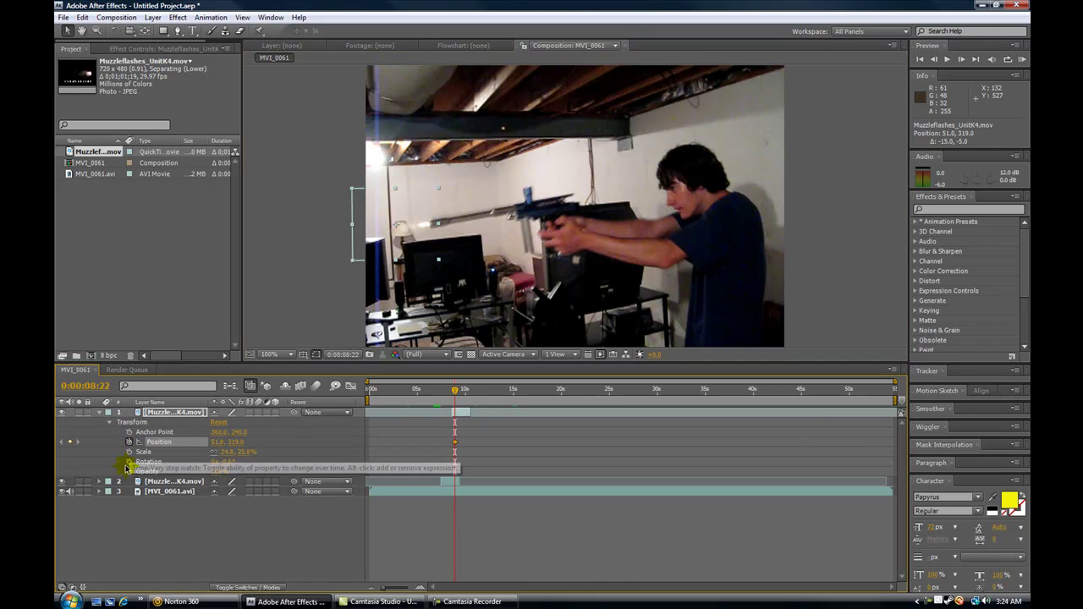
click(129, 461)
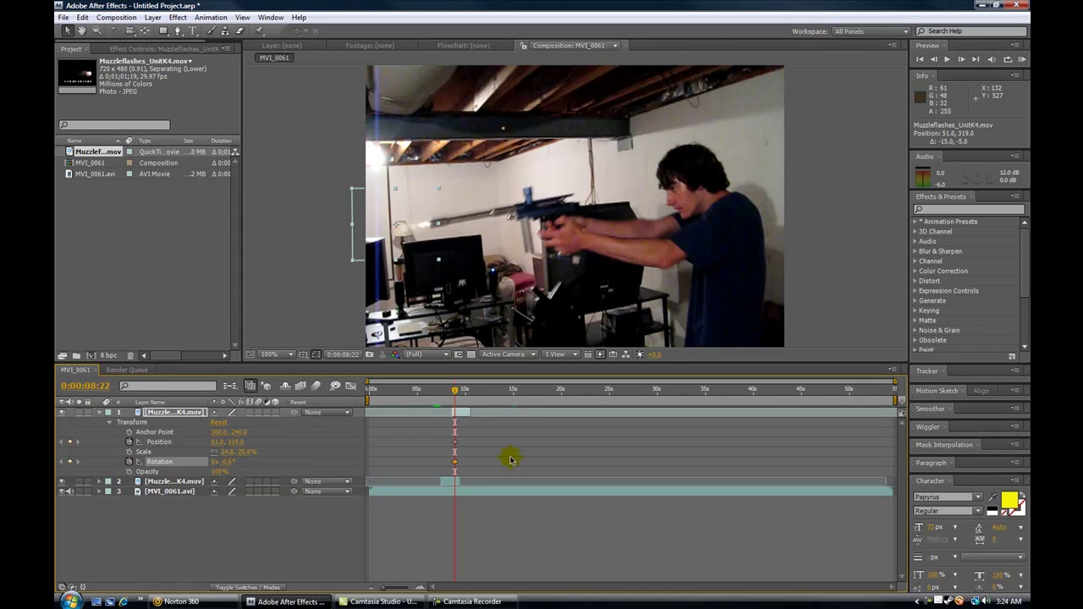
click(961, 59)
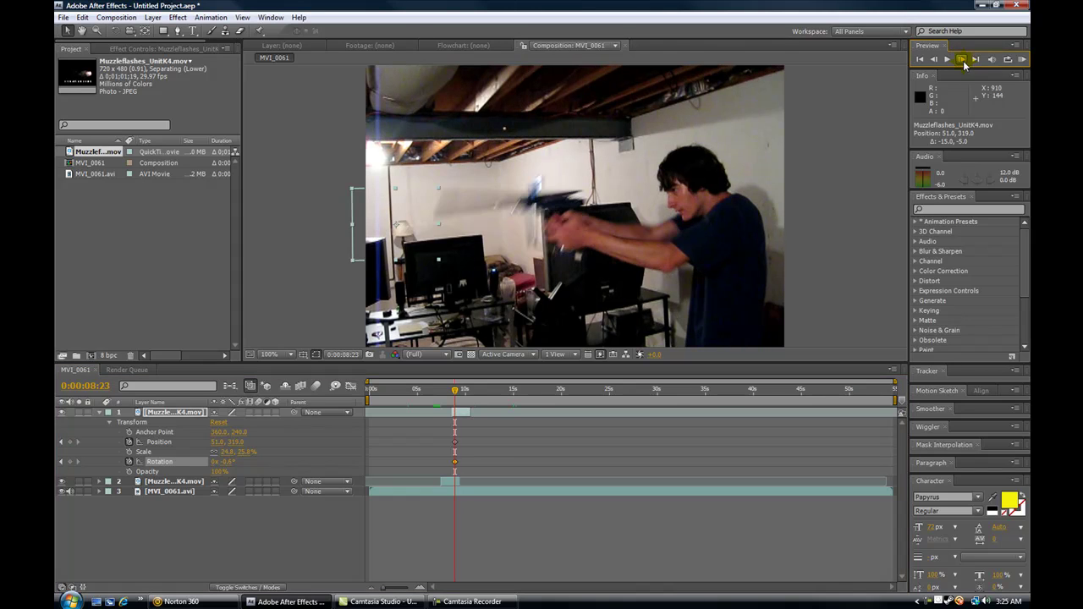
drag(423, 225, 416, 194)
click(115, 30)
click(68, 30)
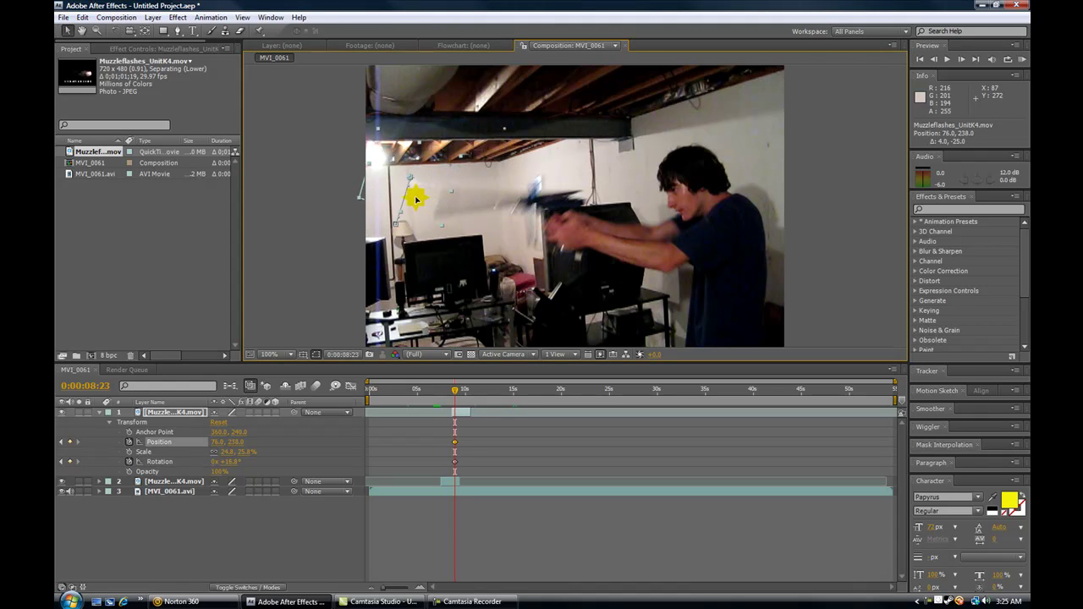
Raise the flash on the next frames to 125.0, 162.0, then return to 0:00:07:02
click(962, 59)
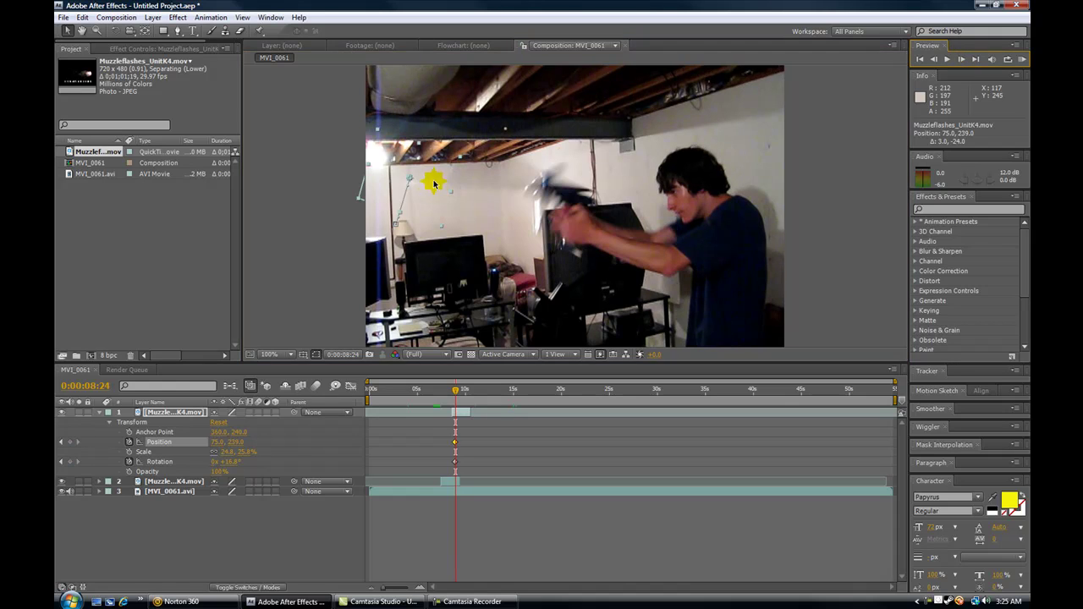
drag(441, 178, 456, 155)
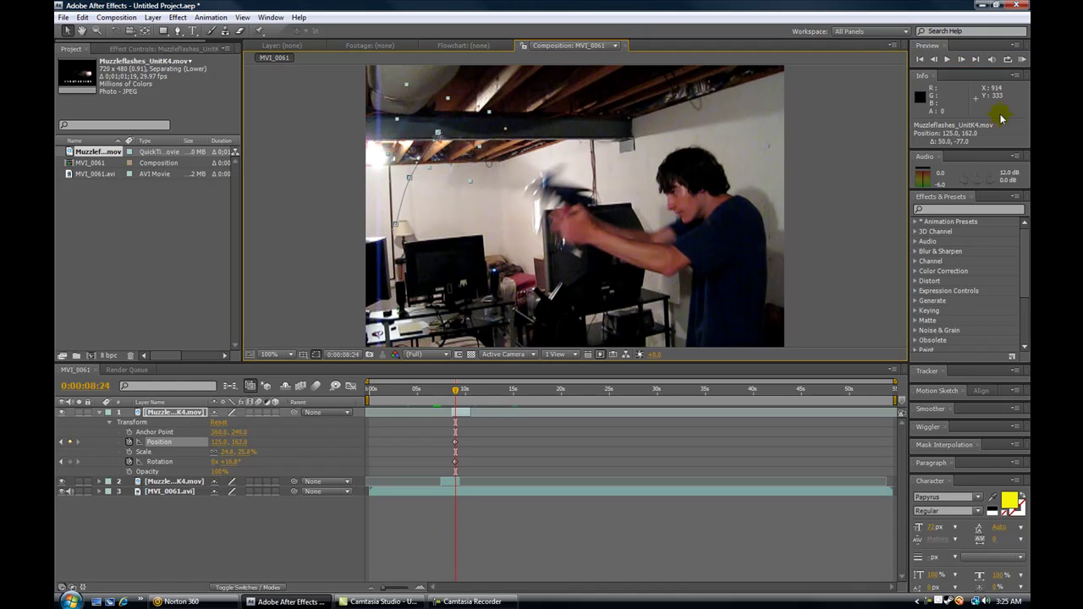
click(962, 60)
click(443, 560)
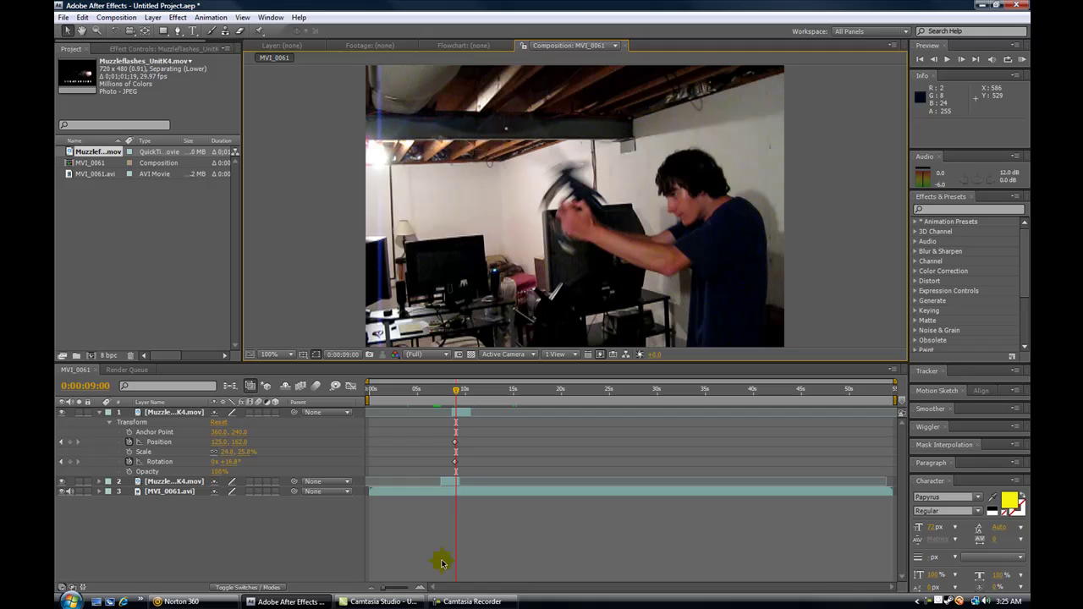
drag(458, 396, 438, 394)
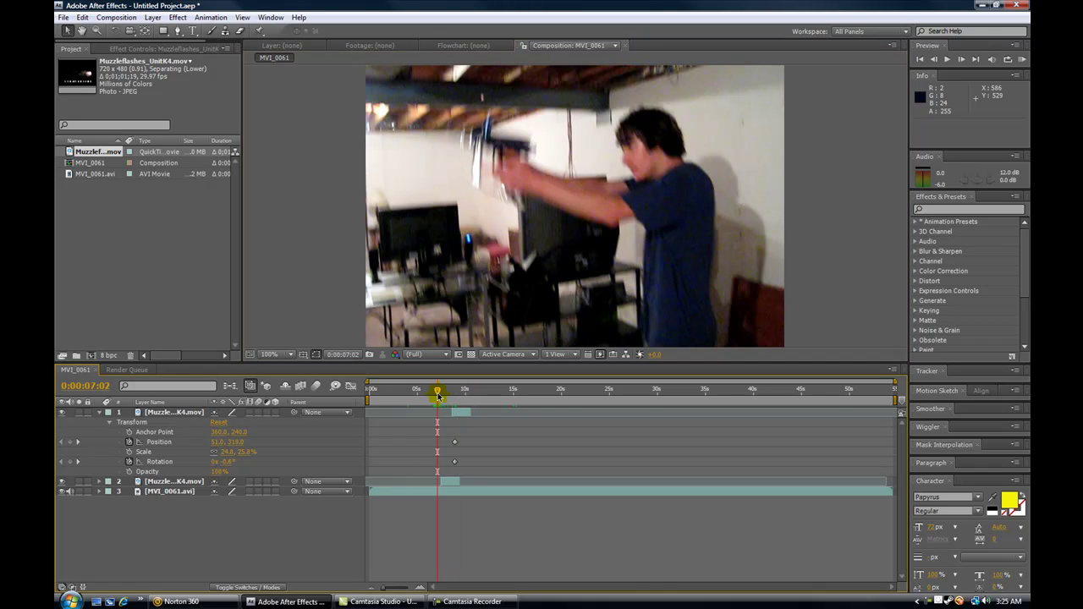
Preview the composited shots and return to 0:00:07:19
click(948, 59)
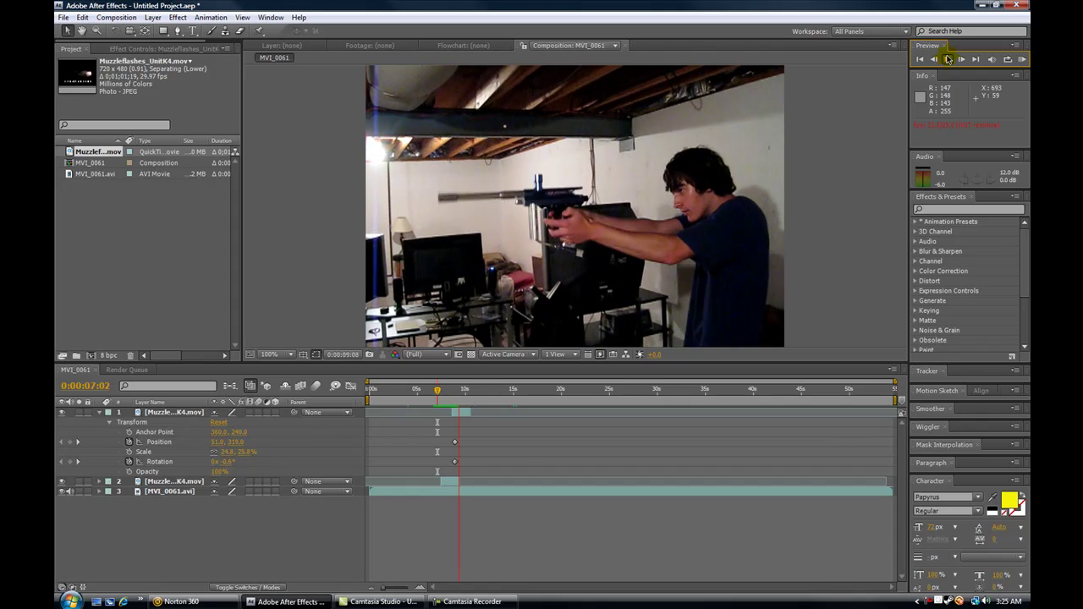
click(947, 59)
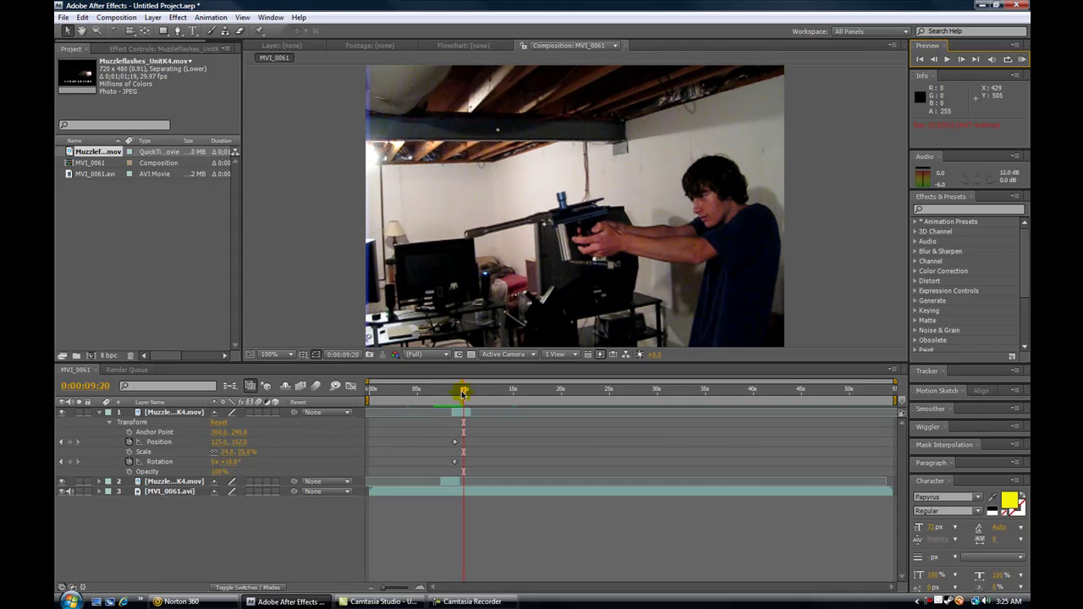
drag(462, 394, 443, 394)
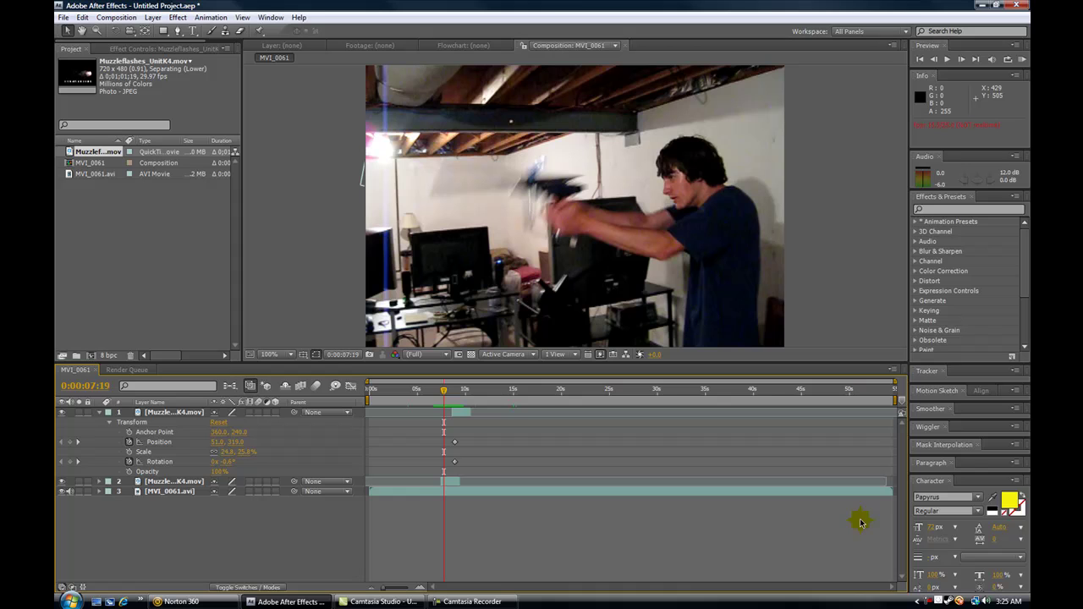
Trim MVI_0061.avi to end at 0:00:09:19 and collapse the flash layer's properties
drag(890, 489, 491, 488)
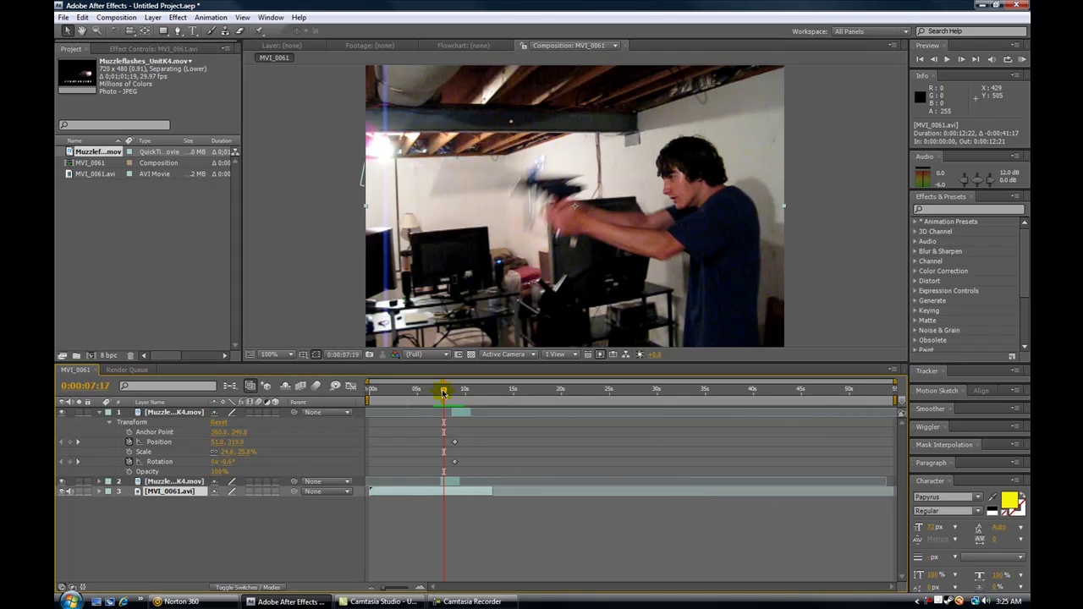
drag(444, 394, 461, 404)
click(488, 491)
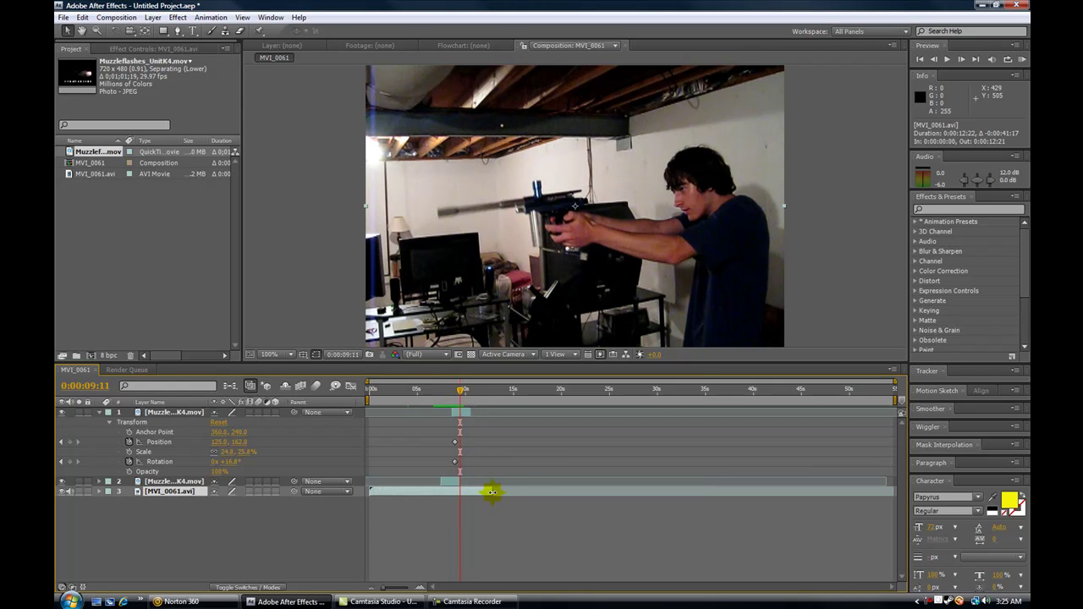
drag(492, 491, 461, 490)
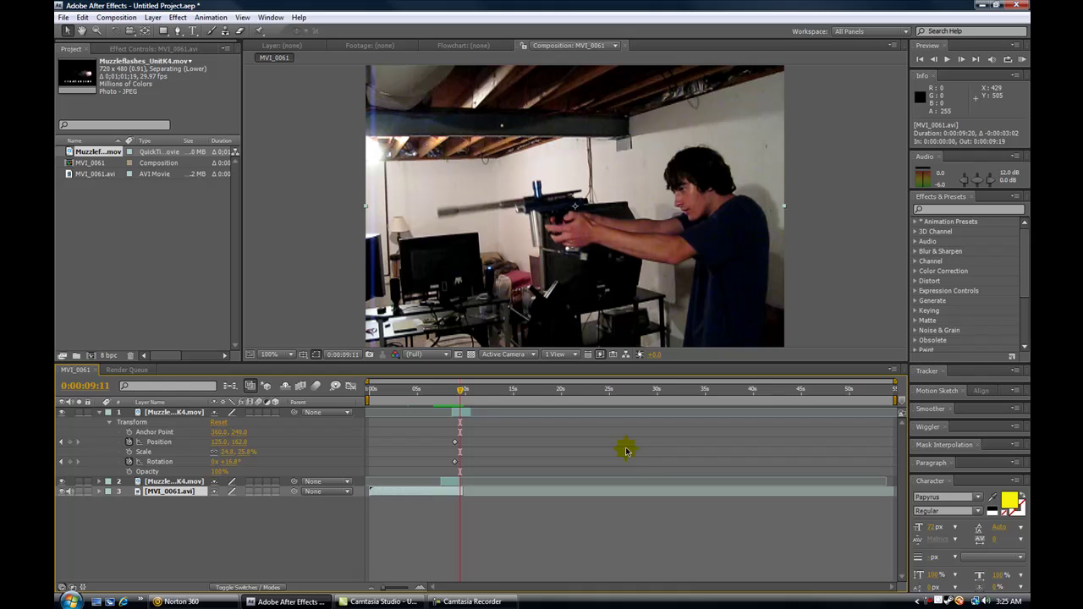
click(99, 413)
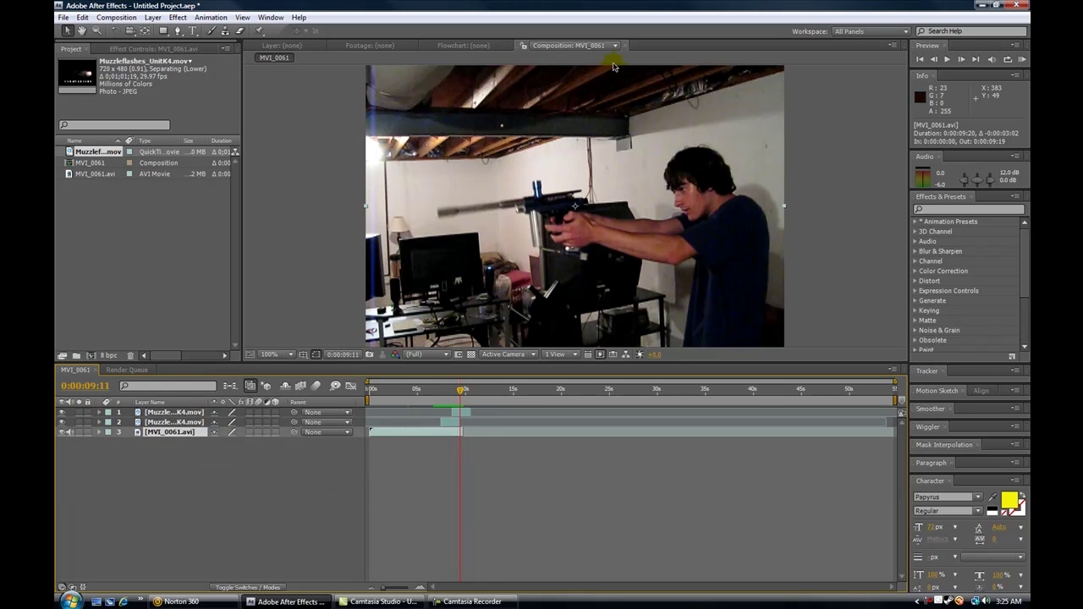
Add MVI_0061 to the Render Queue and open its Lossless output module settings
click(116, 18)
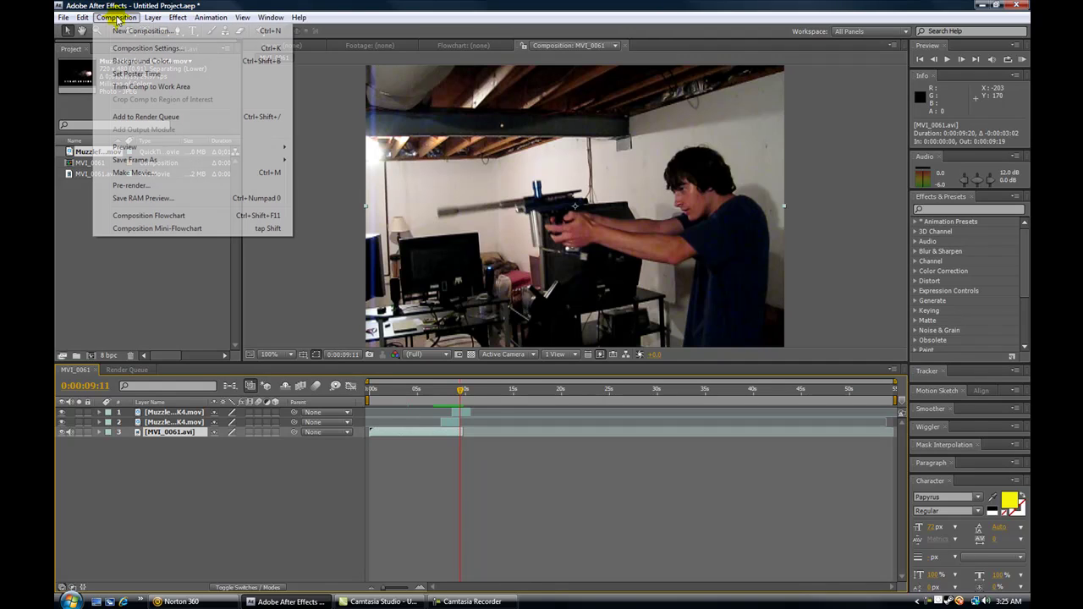
click(137, 117)
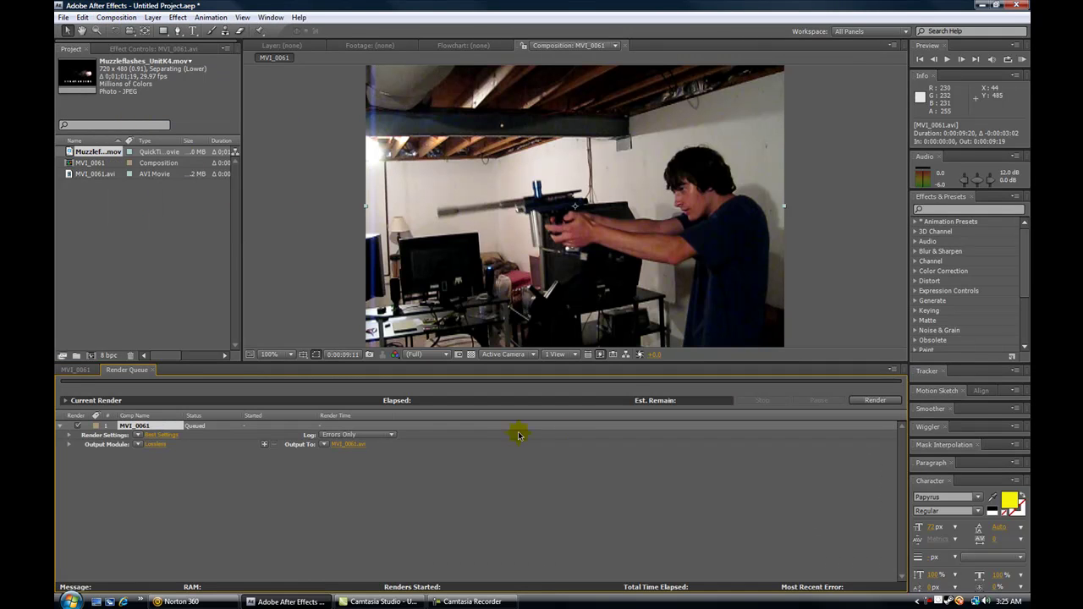
click(615, 45)
click(615, 48)
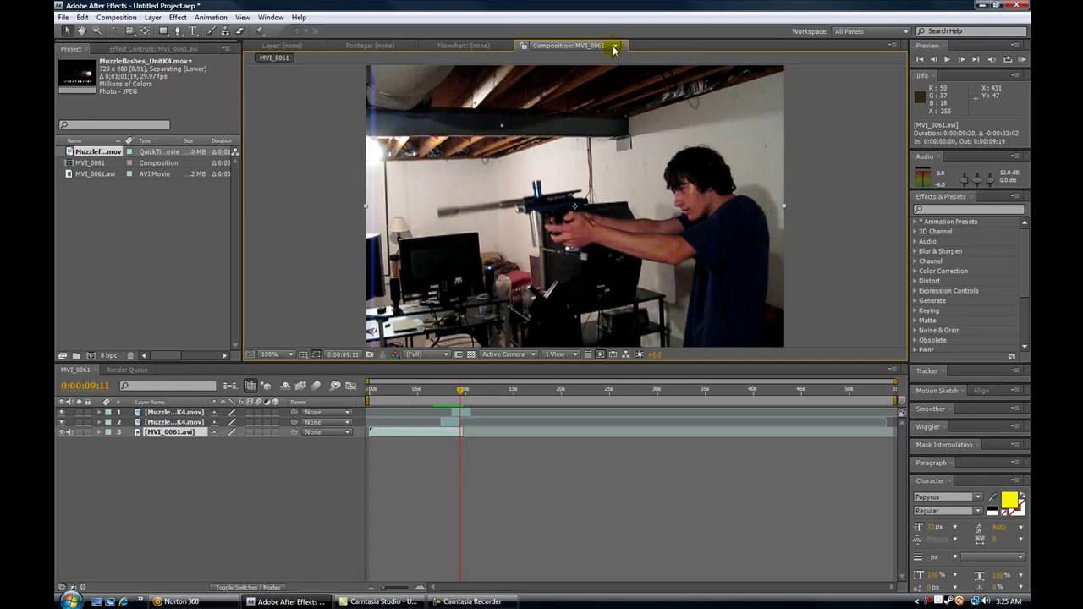
click(127, 369)
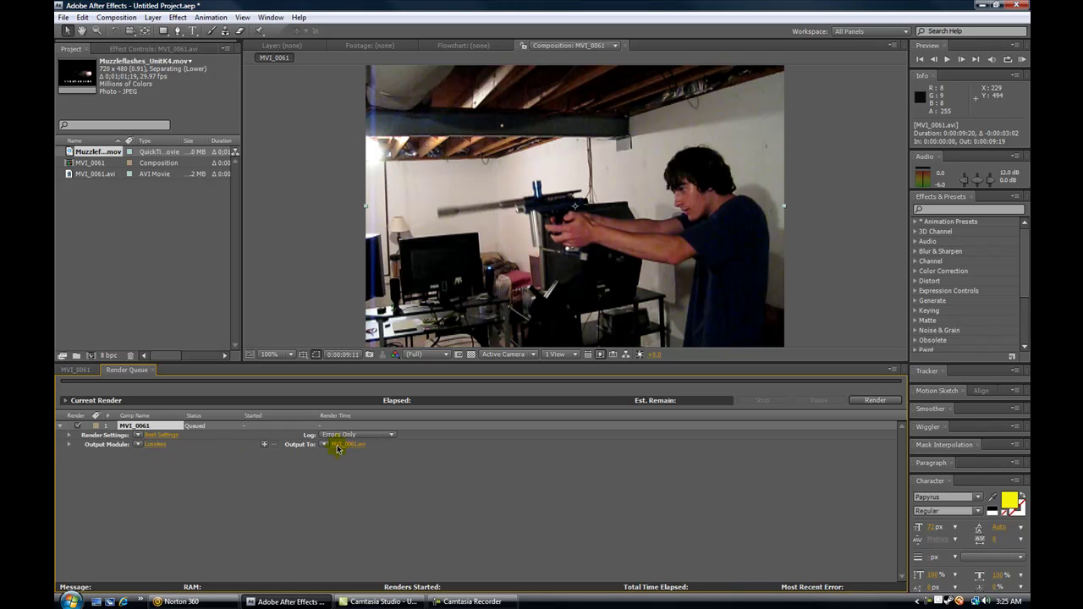
click(153, 451)
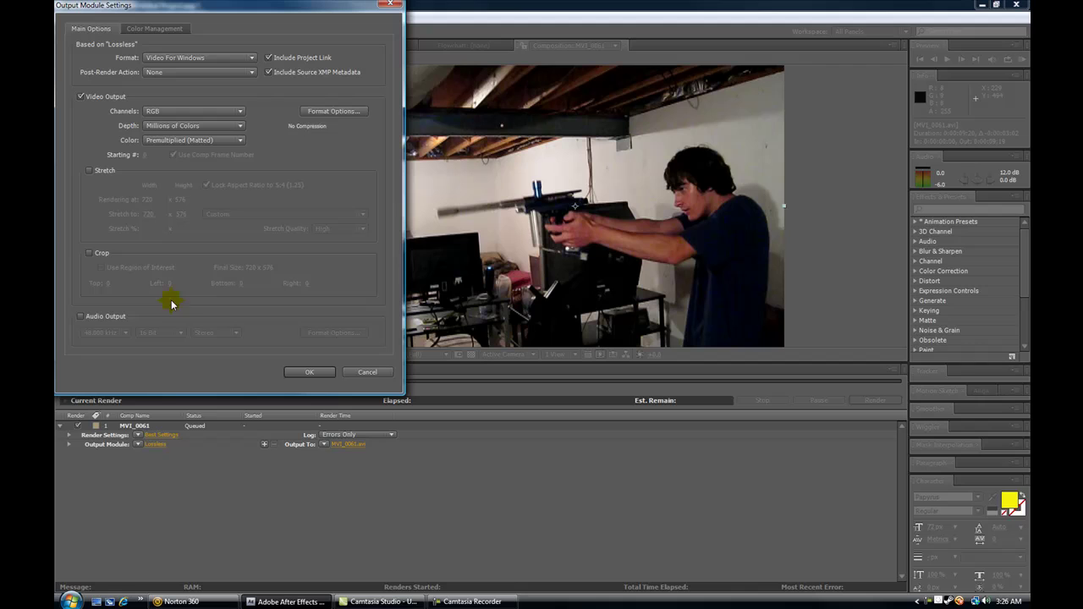
Enable 48 kHz, 16-bit stereo audio output, keeping the Video For Windows format
click(81, 317)
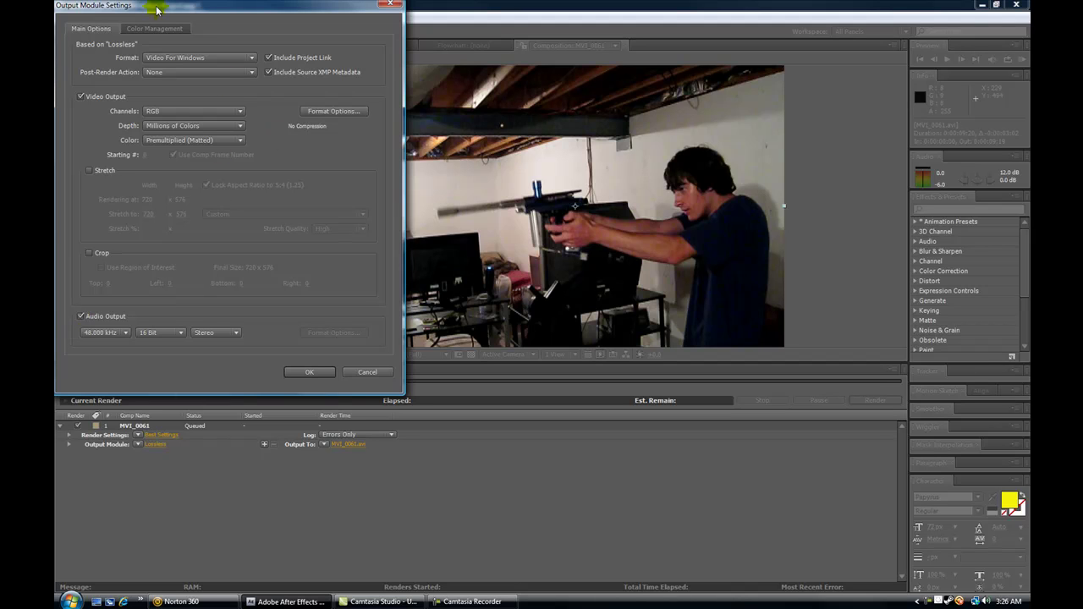
click(250, 59)
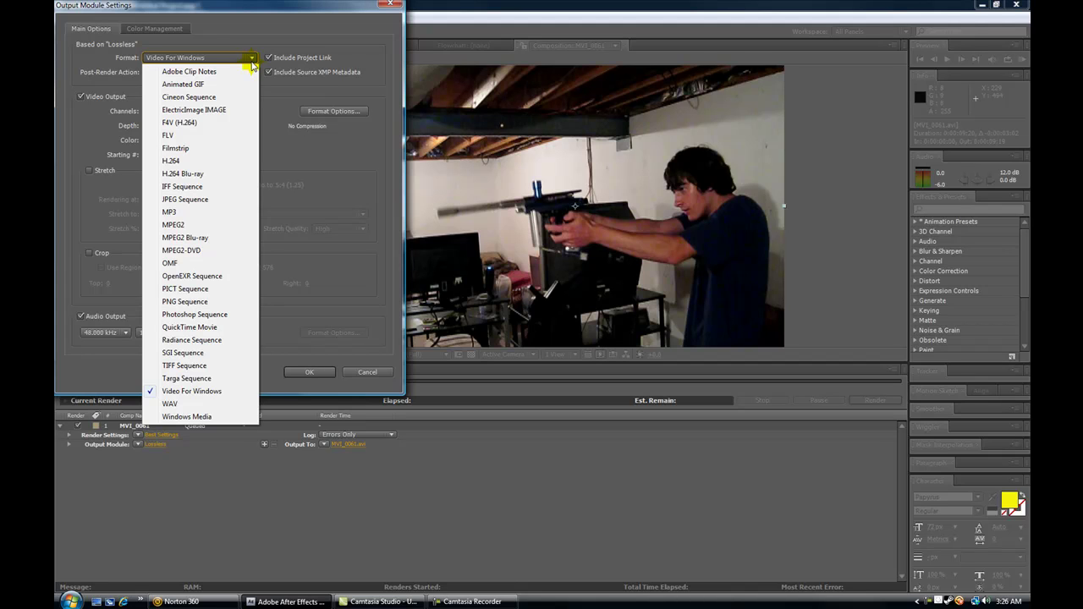
click(247, 59)
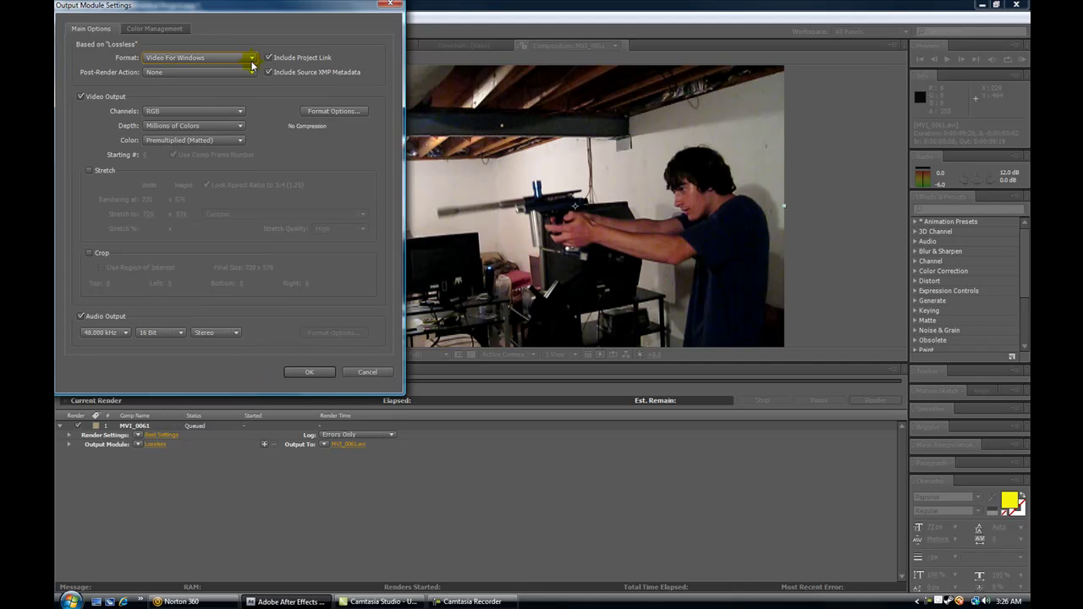
click(309, 374)
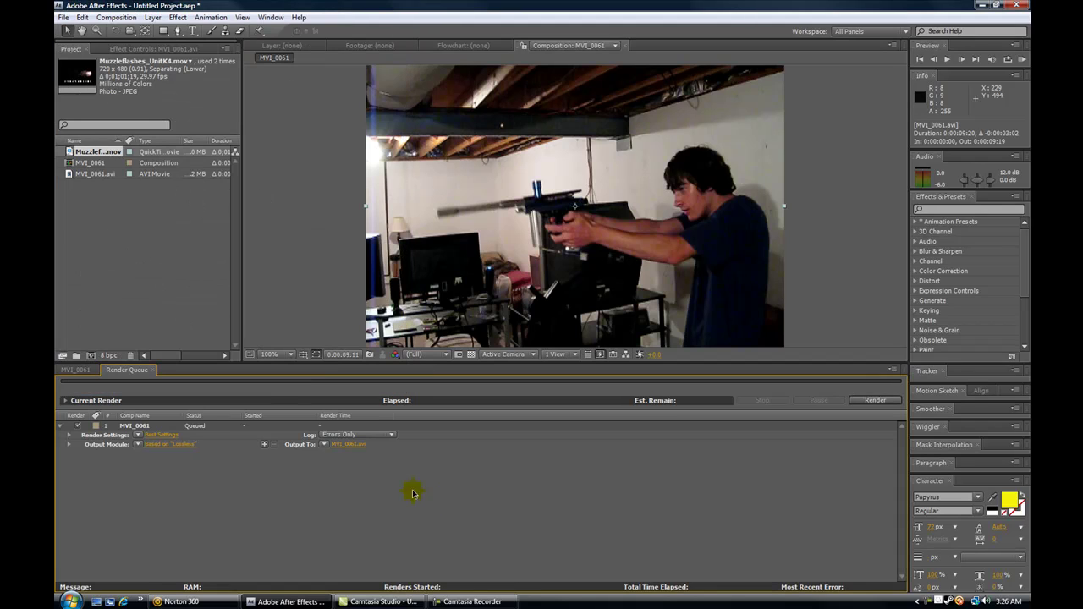
Start rendering MVI_0061 to AVI and stop it after about 21 seconds
click(869, 402)
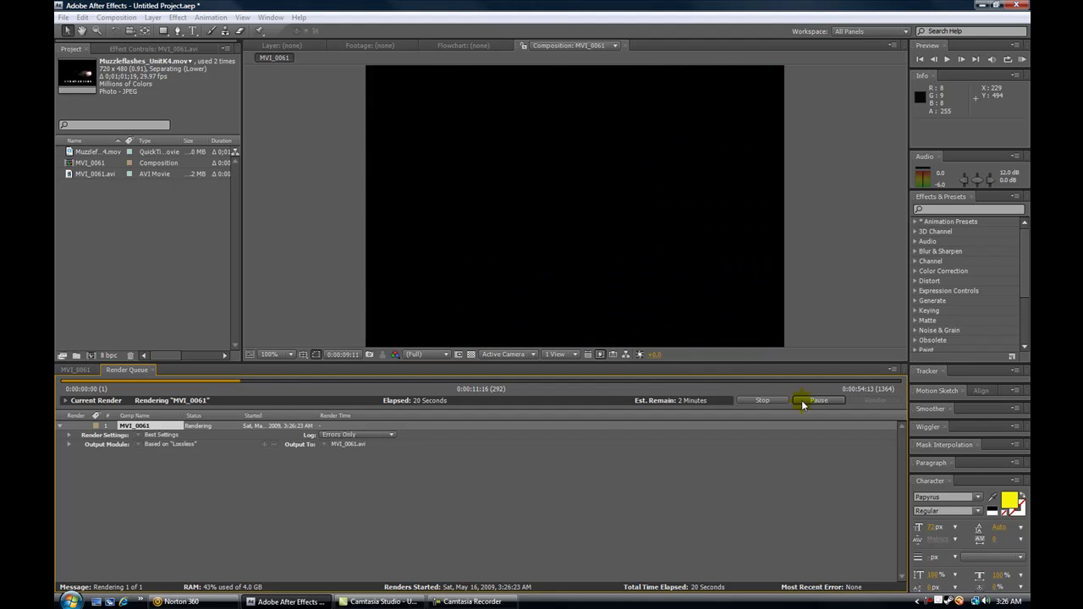
click(762, 403)
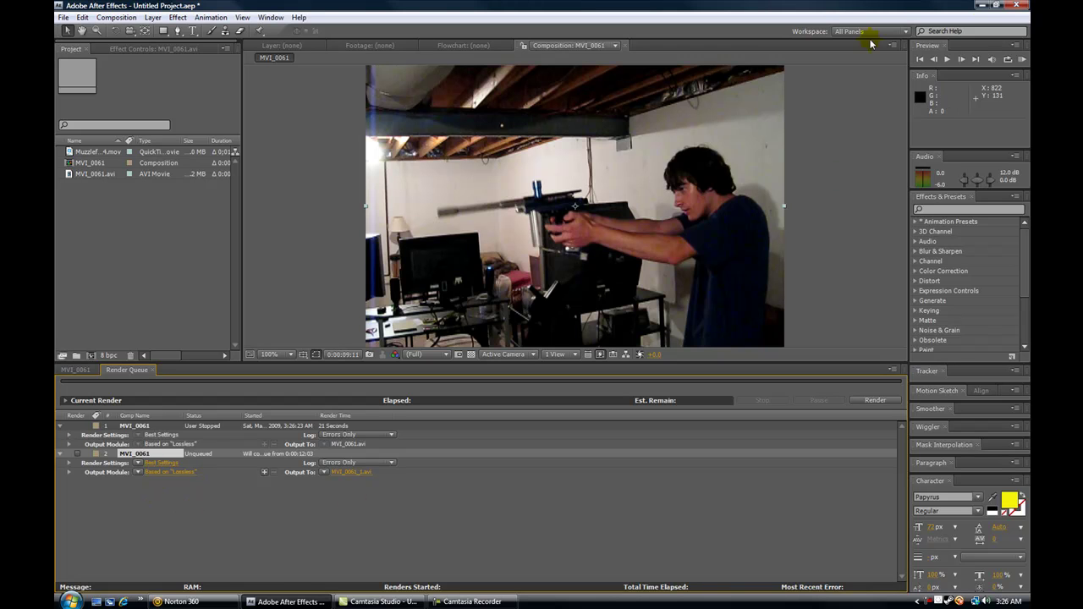
click(979, 6)
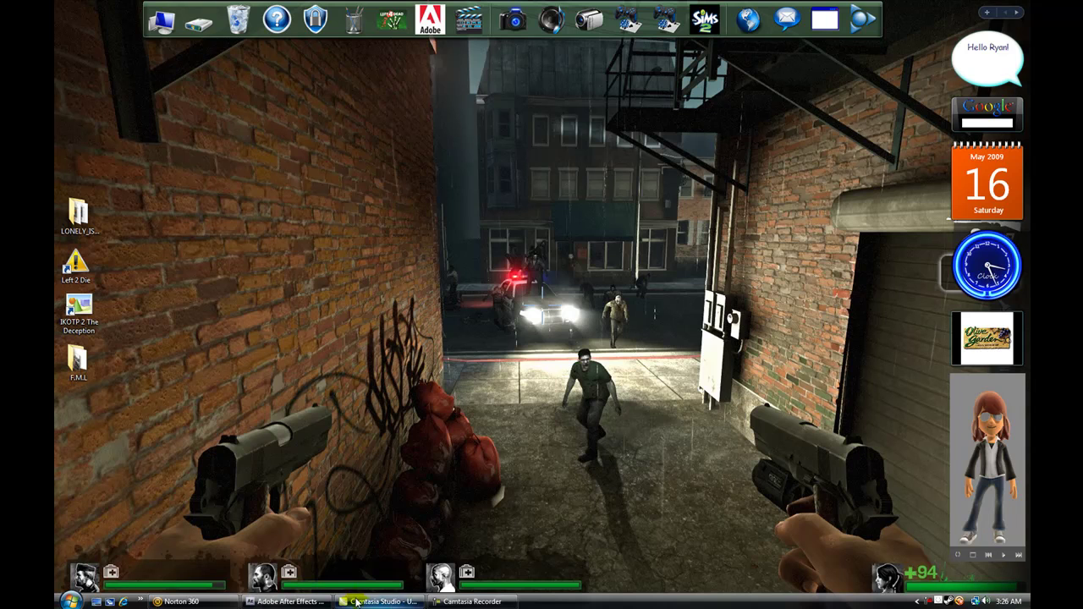
click(284, 601)
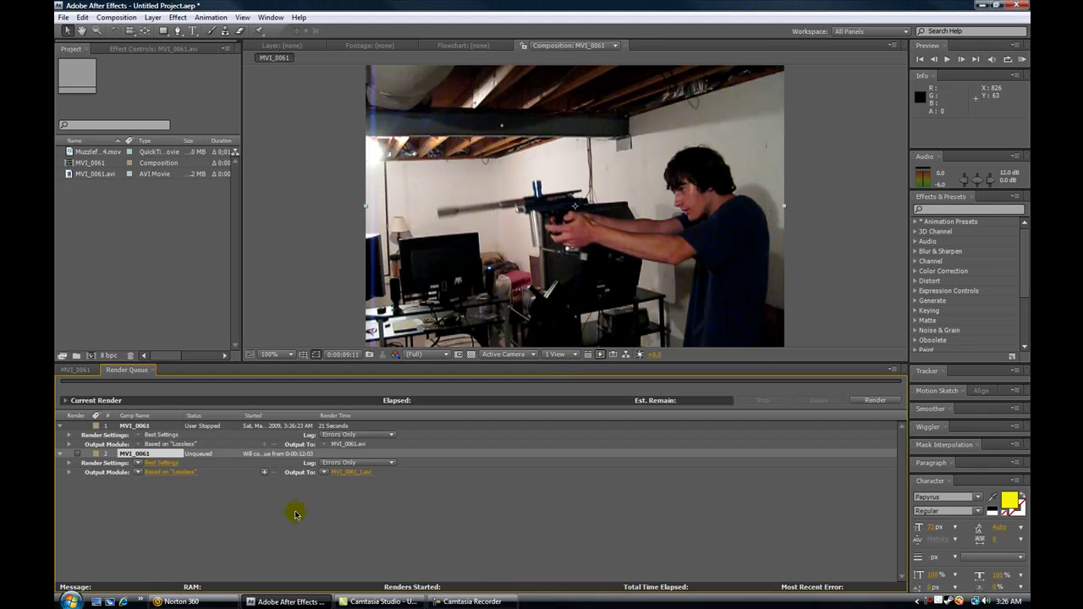
Open the Output Movie To destination dialog and close it without saving
click(325, 473)
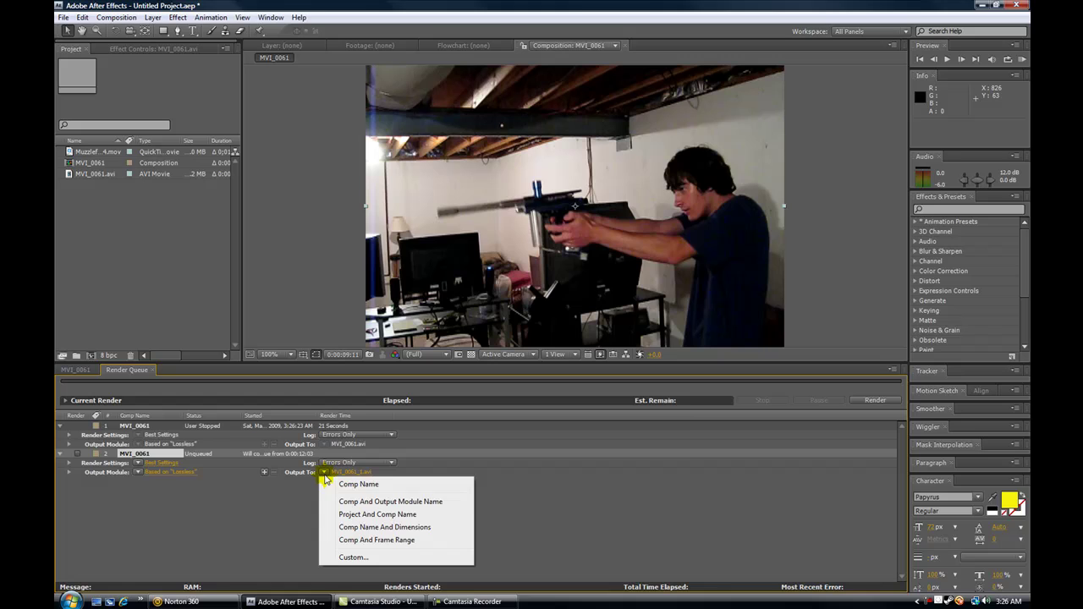
click(341, 471)
click(341, 470)
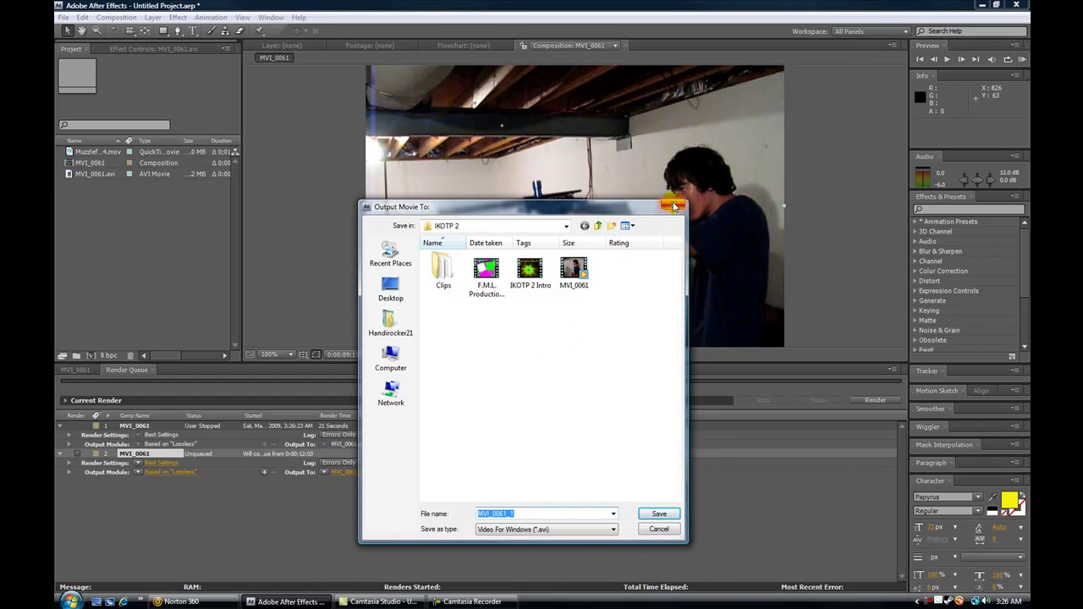
click(674, 207)
Check the desktop IKOTP 2 folder and its IKOTP 2 THE DECEPTION subfolder, then close it
click(978, 5)
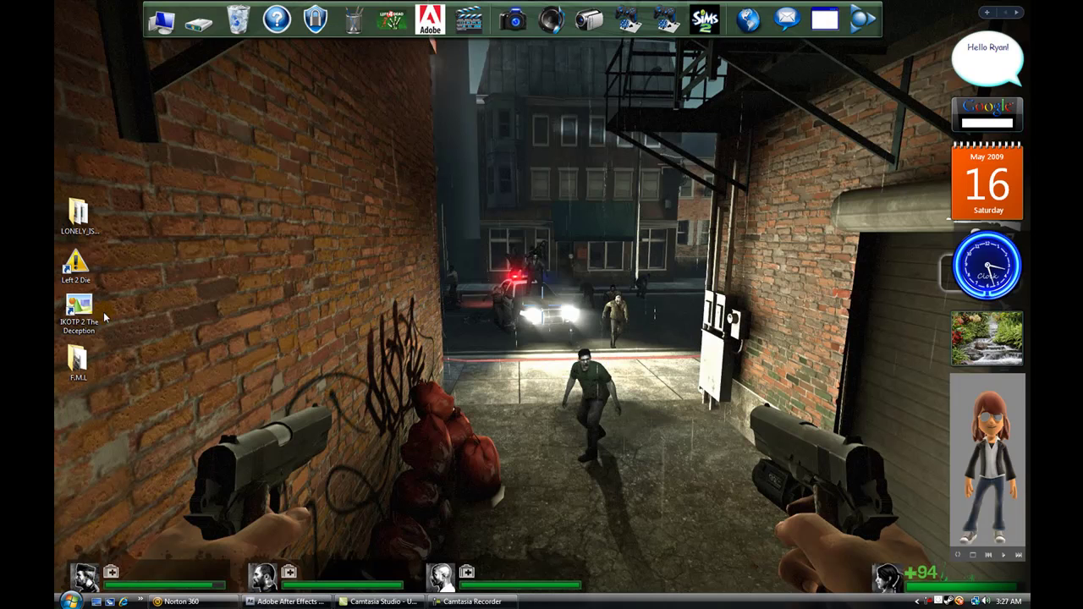
double_click(73, 309)
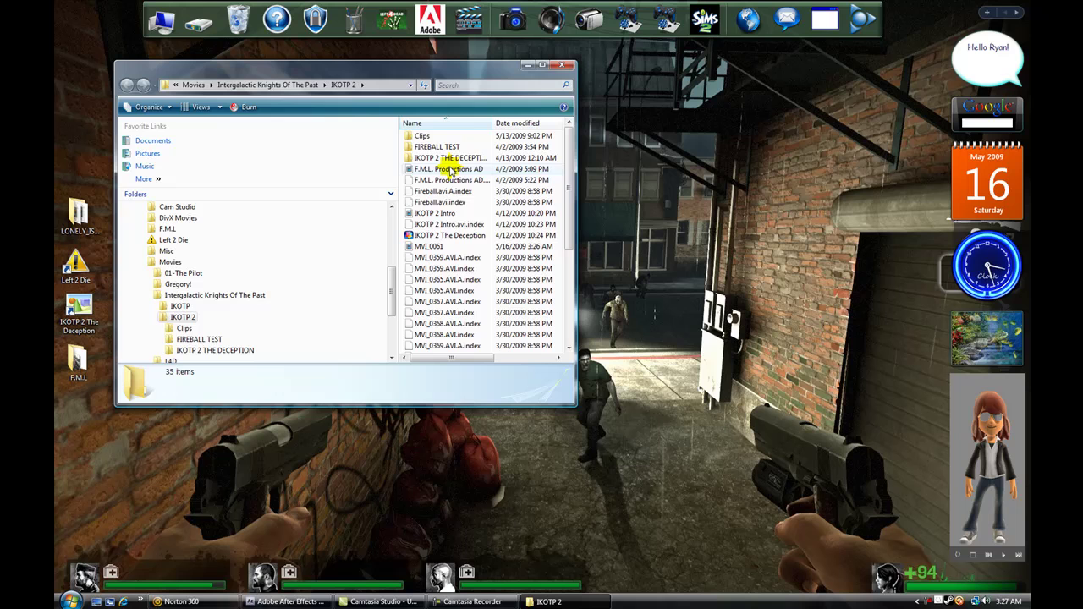
drag(569, 185, 568, 140)
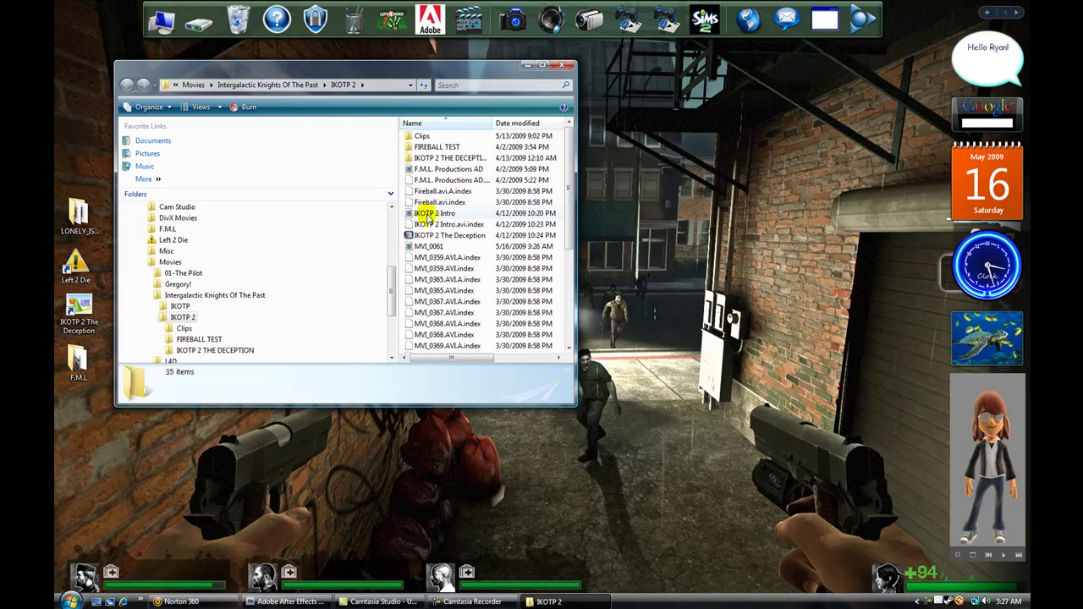
double_click(426, 160)
drag(556, 201, 556, 164)
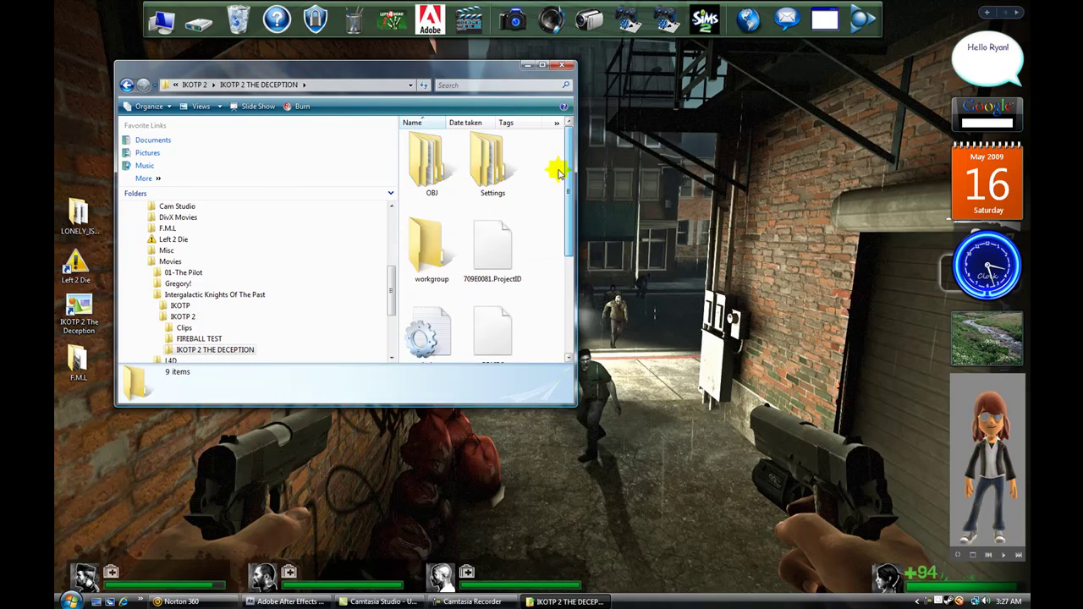
click(126, 85)
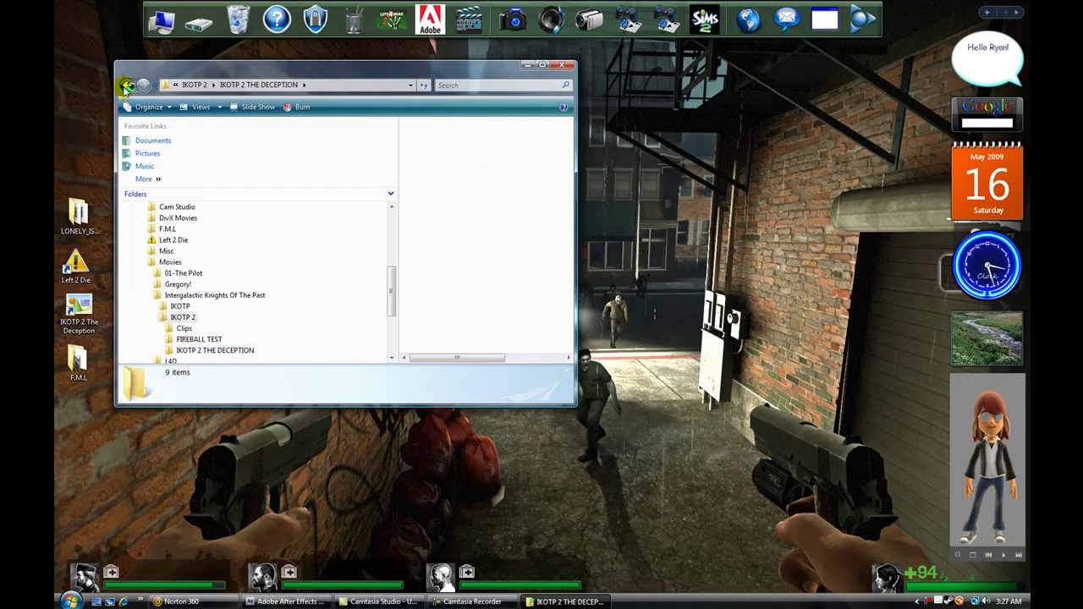
click(559, 67)
Browse home > Videos > Movies > Intergalactic Knights Of The Past > IKOTP 2
click(161, 20)
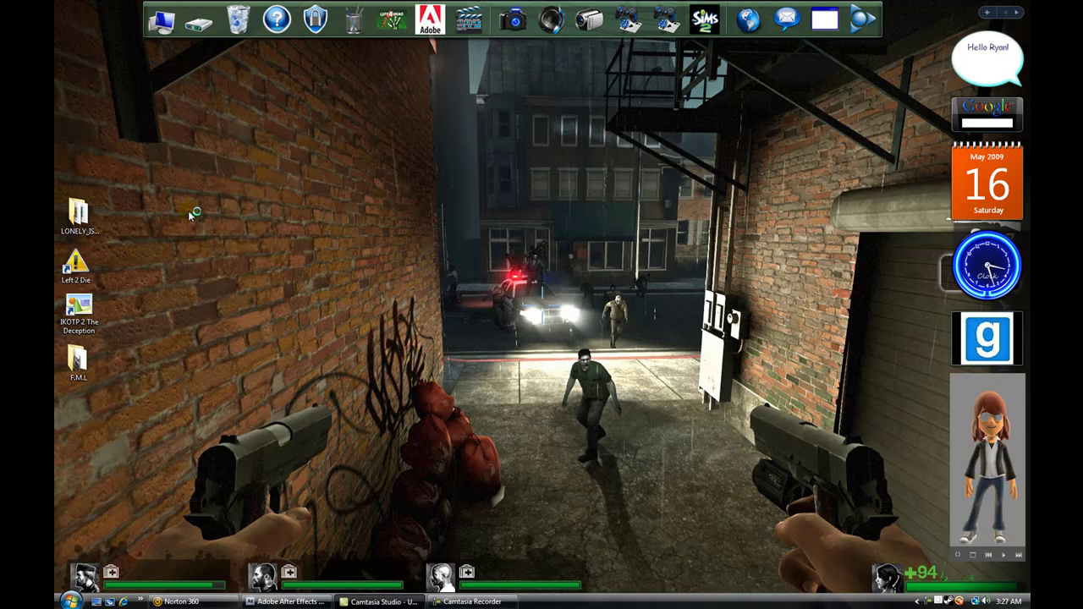
click(141, 205)
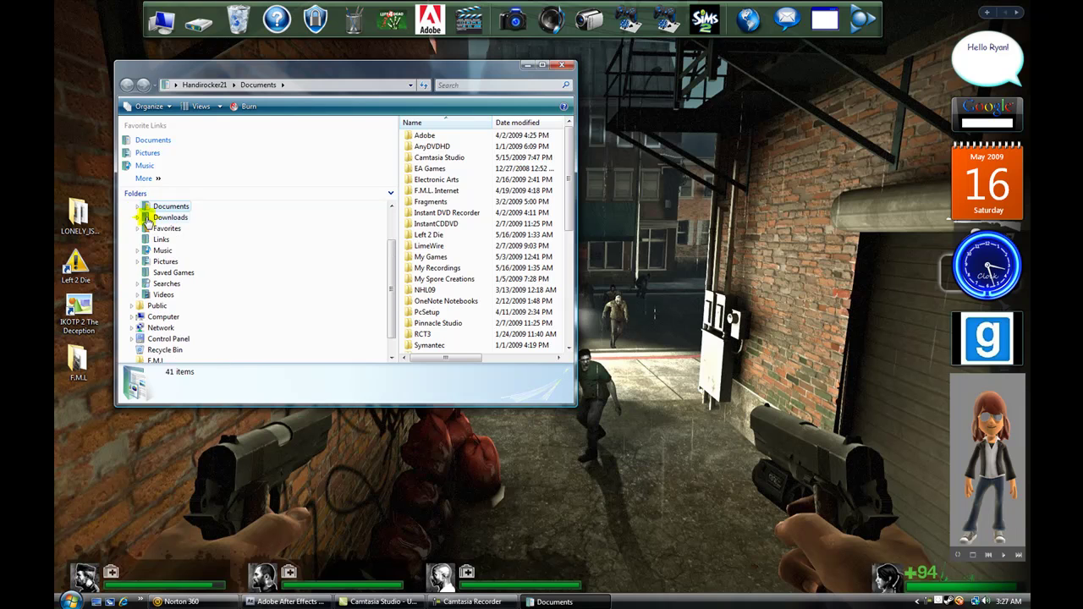
scroll(144, 217, up, 2)
click(141, 218)
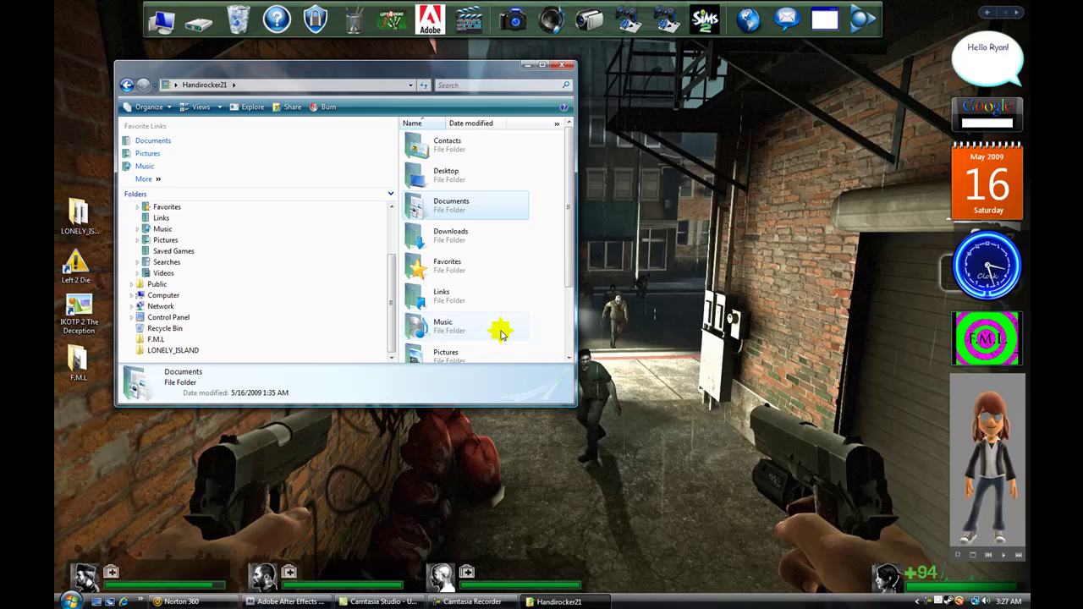
scroll(427, 358, down, 2)
double_click(428, 358)
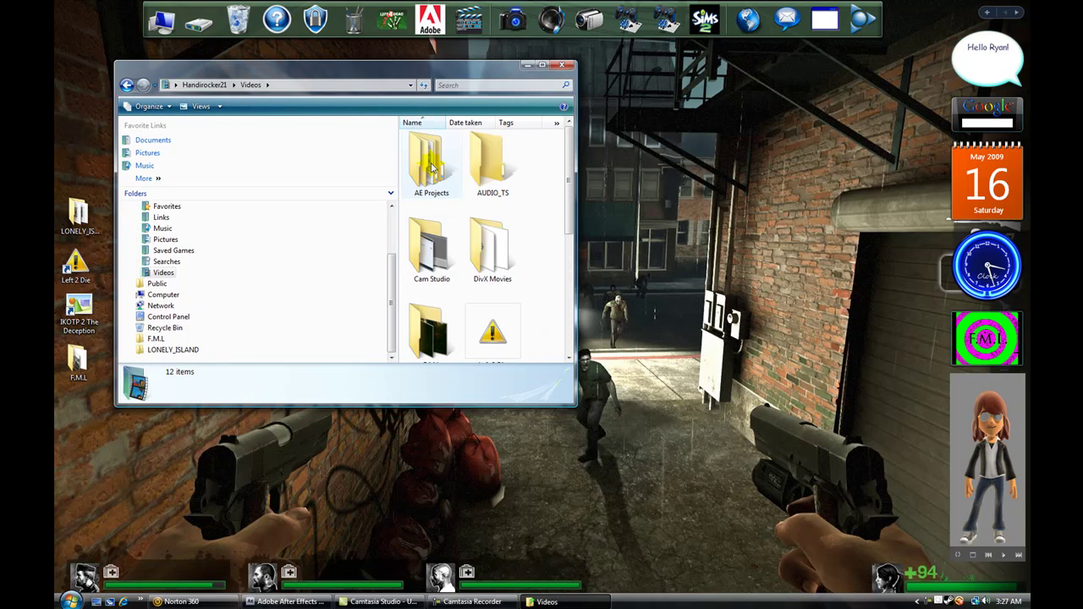
scroll(537, 245, down, 3)
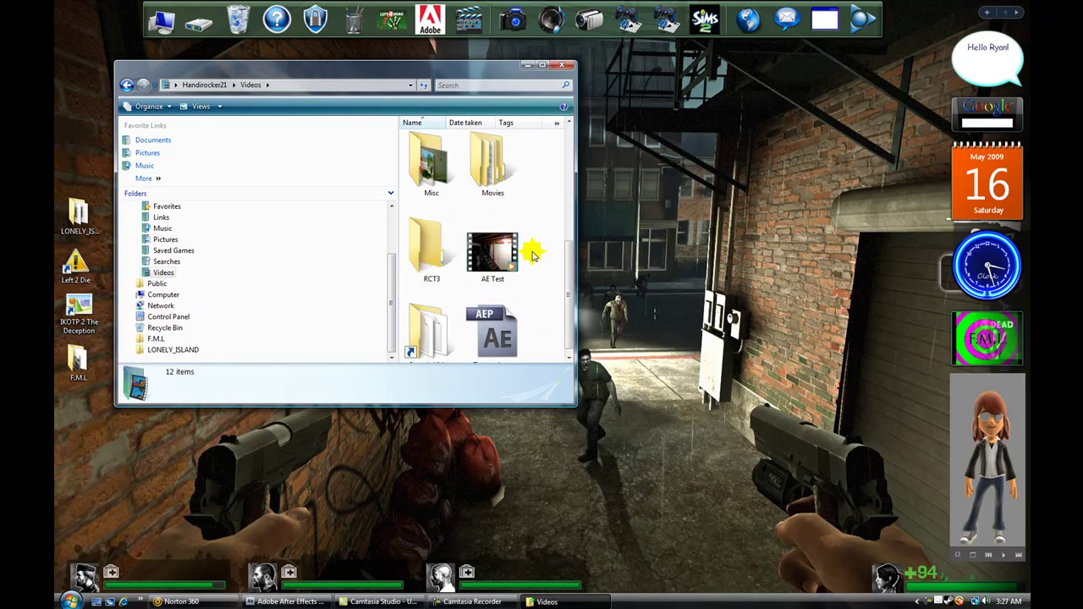
scroll(524, 269, up, 3)
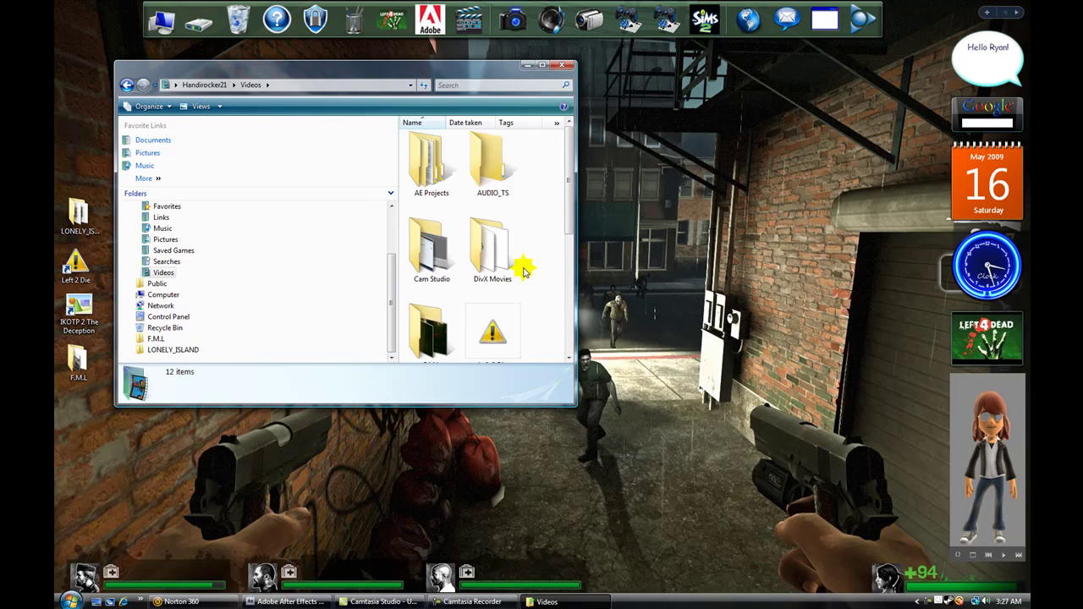
scroll(517, 272, down, 1)
scroll(508, 278, down, 1)
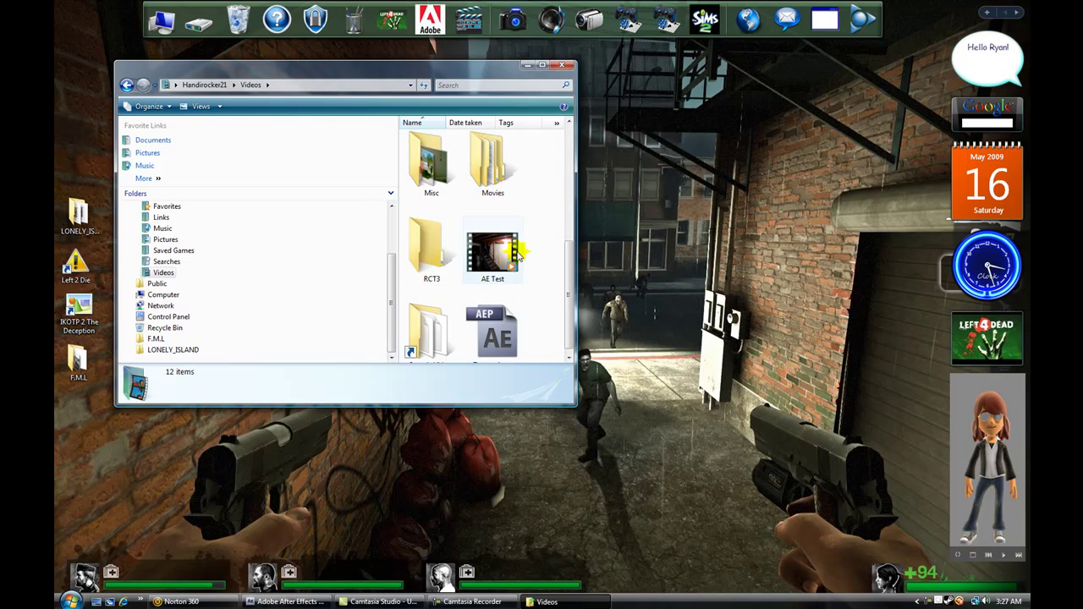
scroll(491, 284, up, 1)
double_click(488, 292)
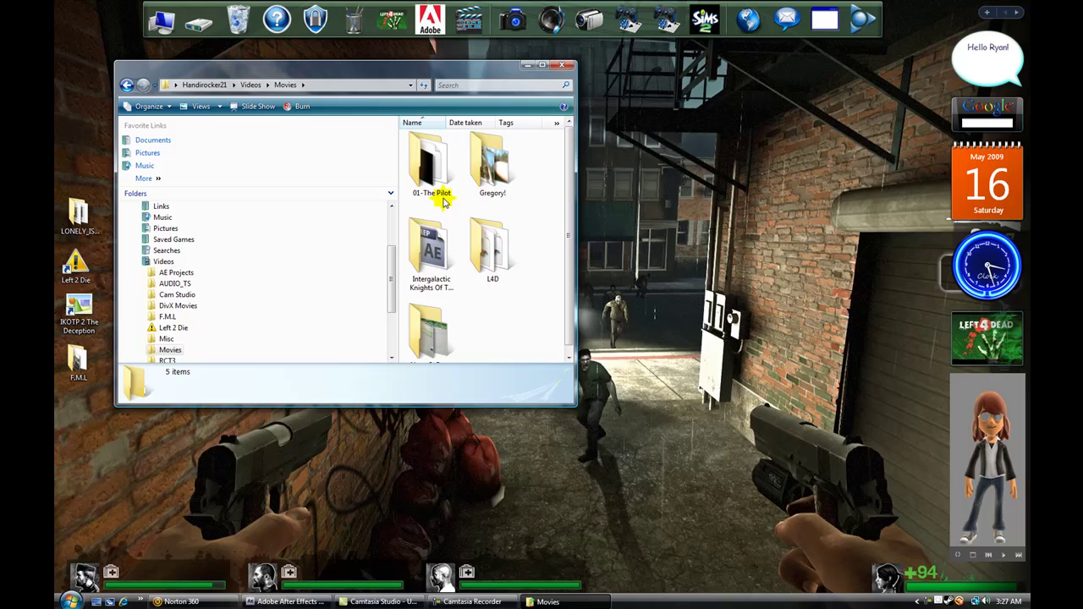
double_click(427, 249)
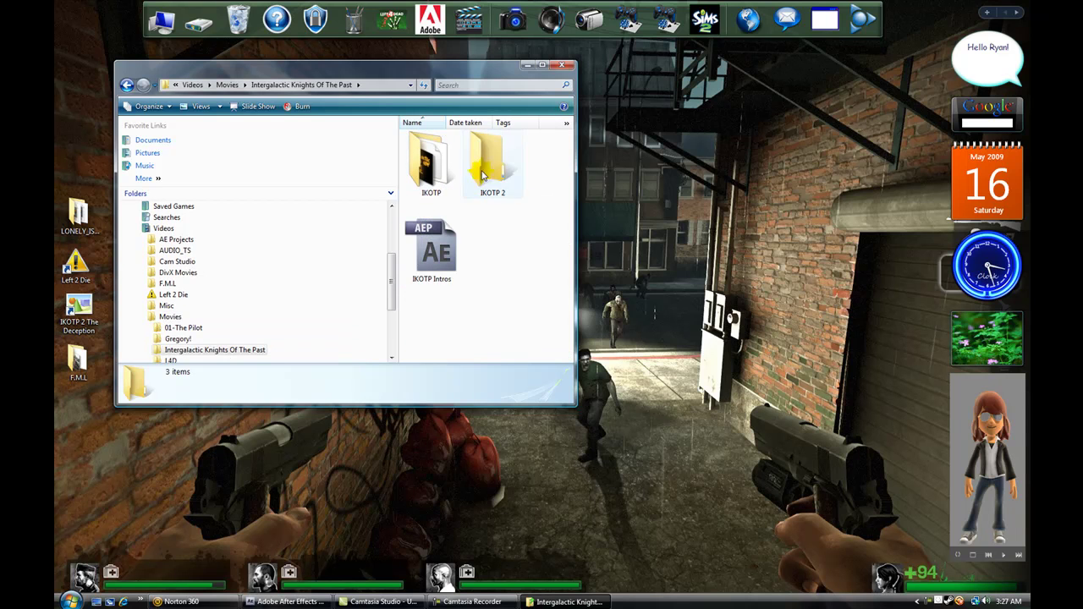
double_click(485, 174)
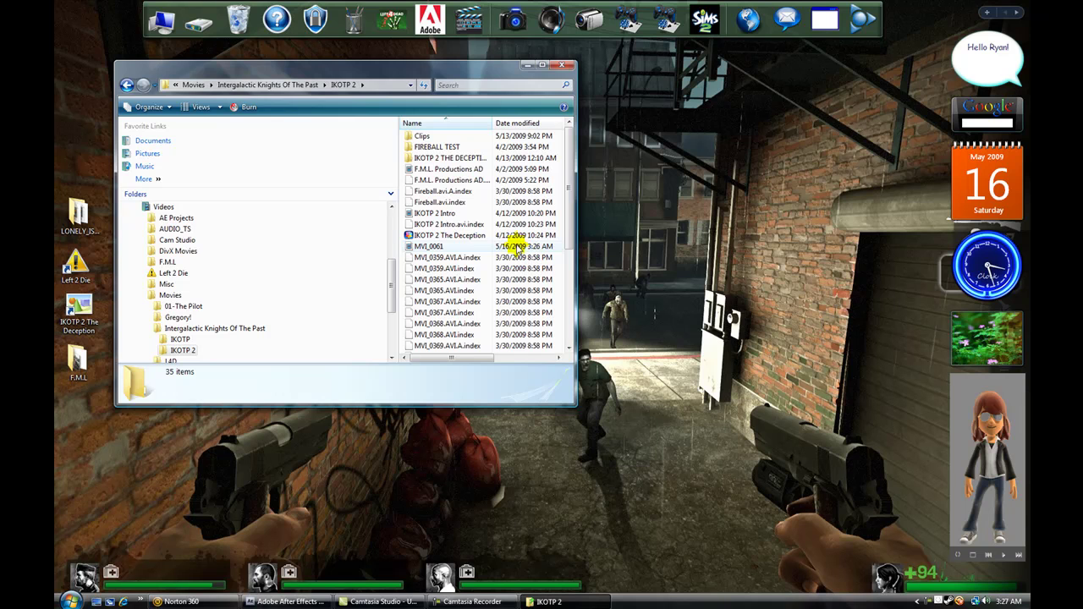
Play the rendered MVI_0061 clip in Windows Media Player, cancelling the Windows Installer prompt
click(432, 245)
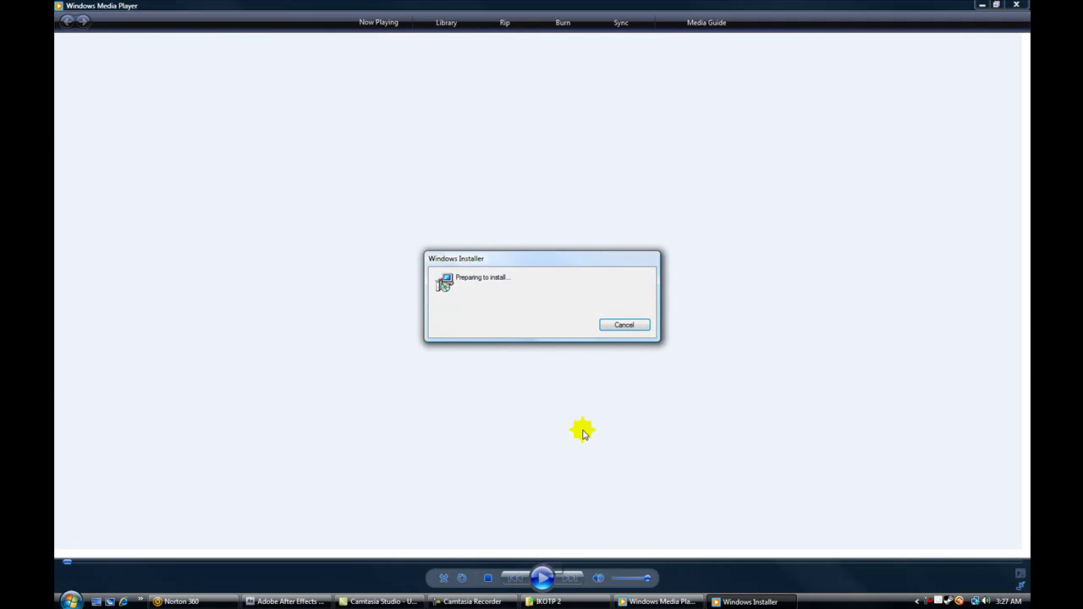
click(624, 325)
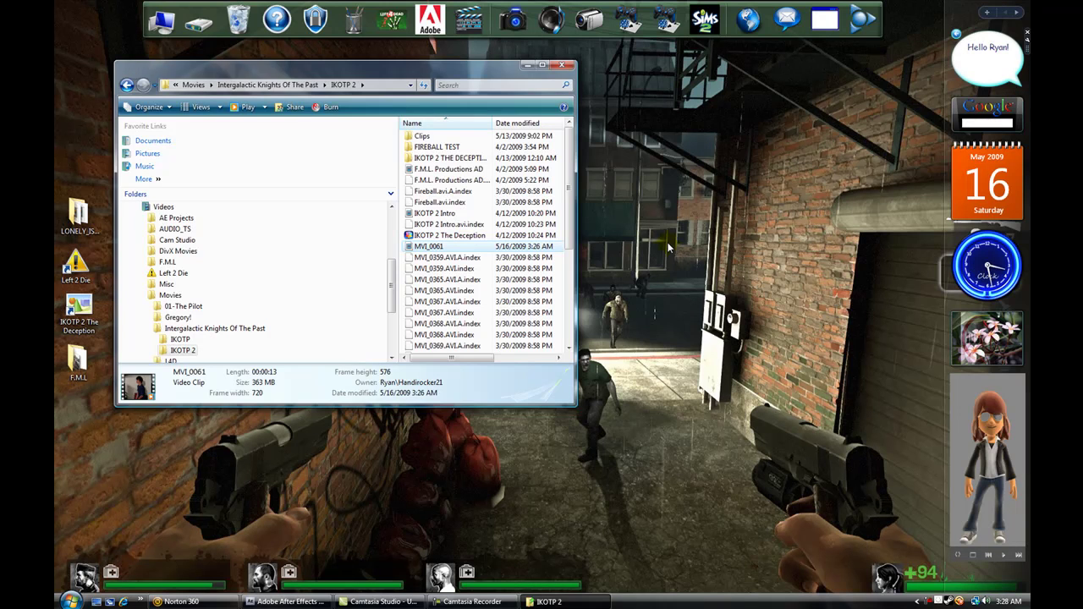
Minimise the IKOTP 2 Explorer window and select the clapperboard icon in the dock
click(527, 66)
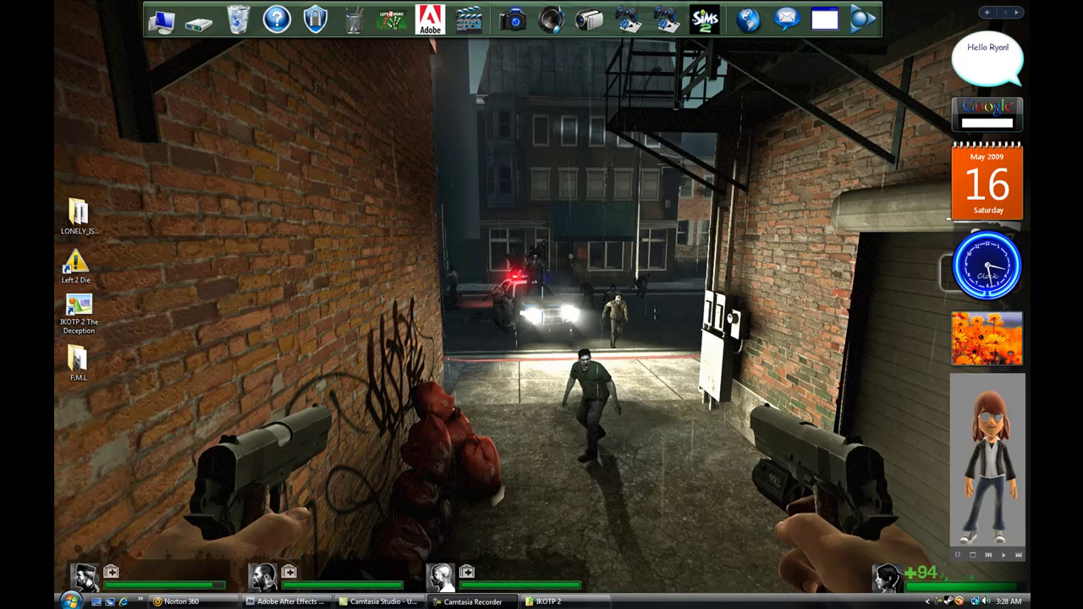
click(464, 15)
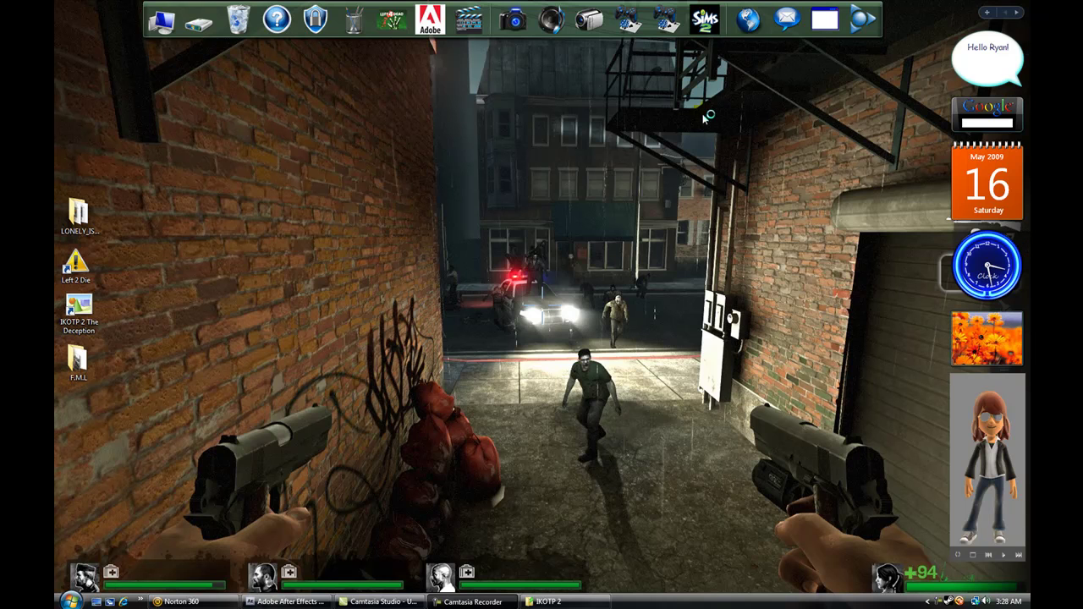